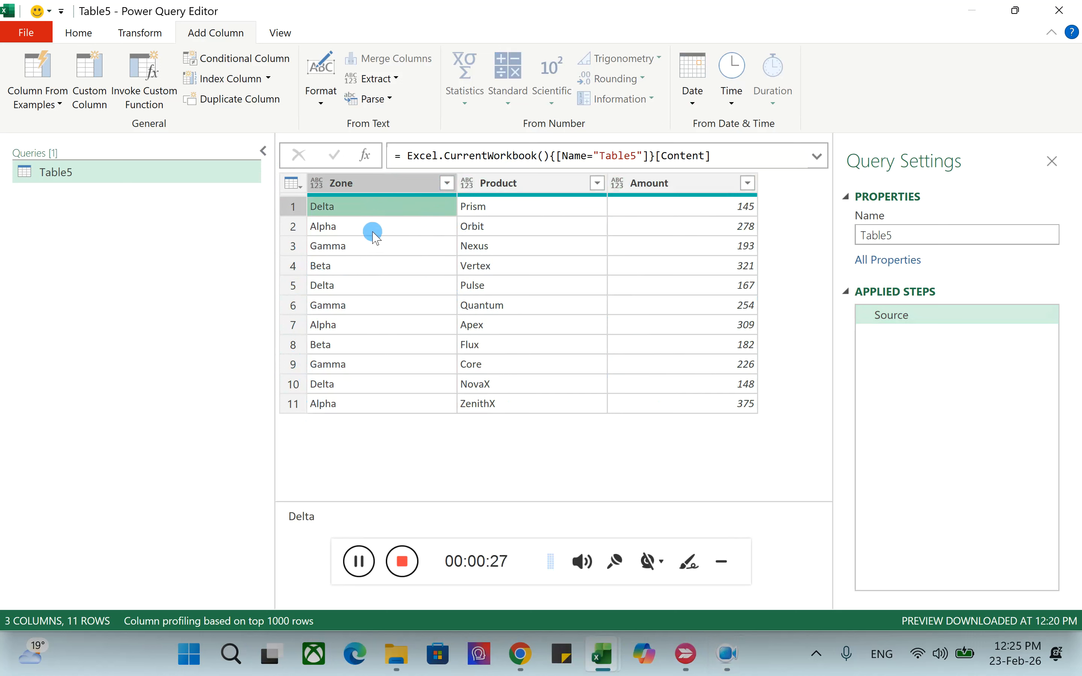
# Group the Table5 query by the Zone column, using All Rows as the operation for the new column.
pyautogui.click(379, 183)
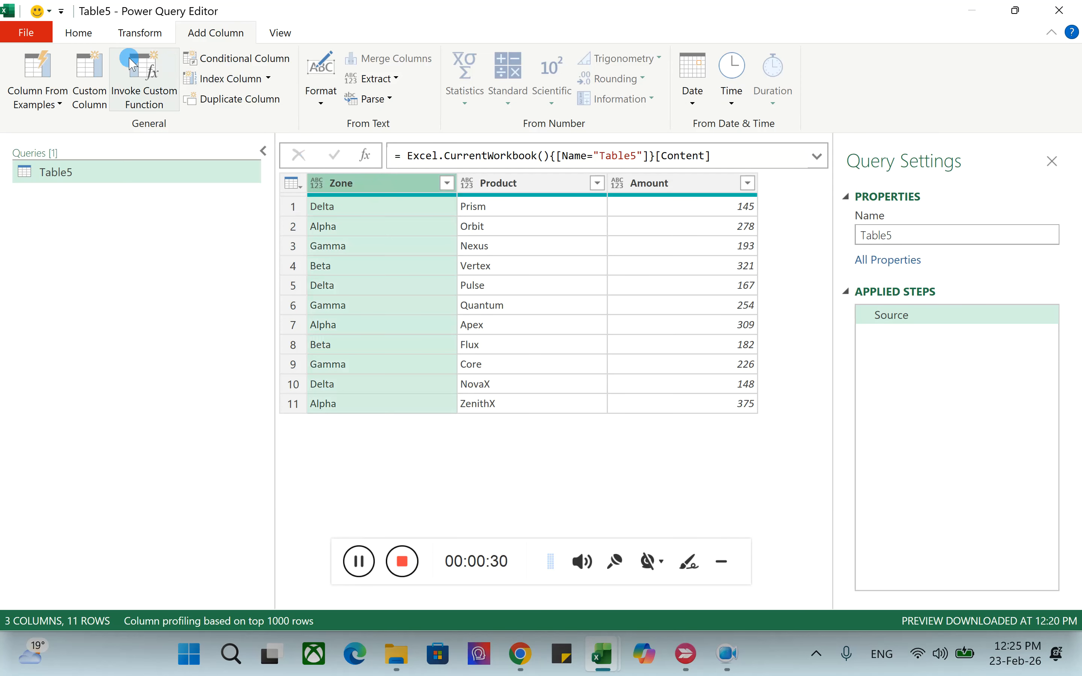
pyautogui.click(140, 33)
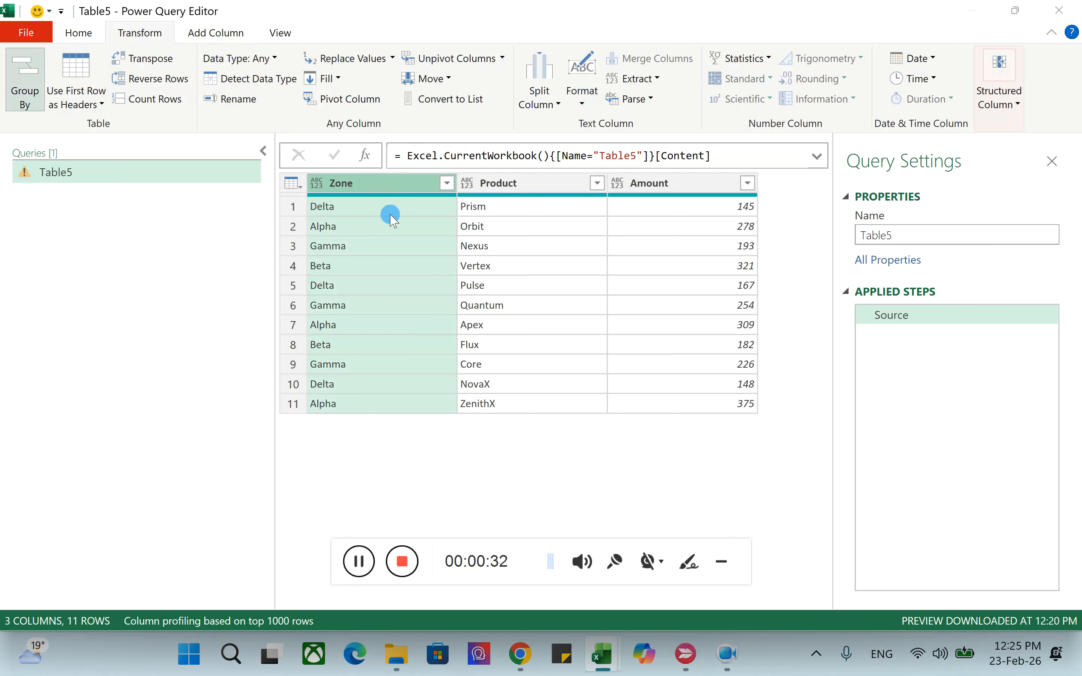
pyautogui.click(581, 365)
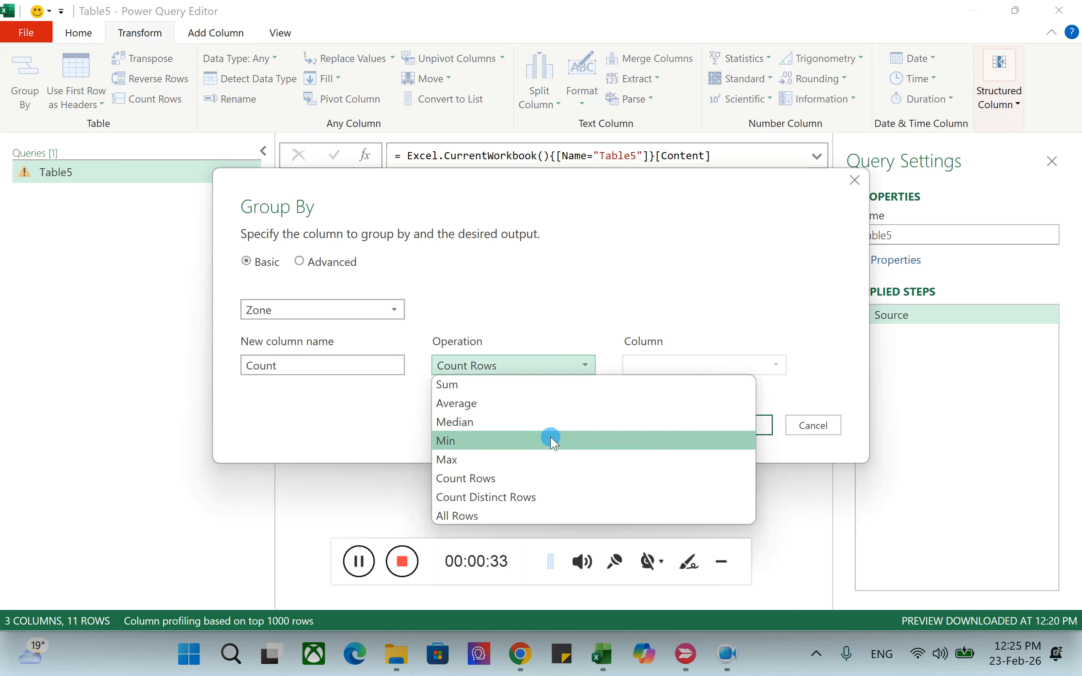
pyautogui.click(535, 514)
pyautogui.click(763, 426)
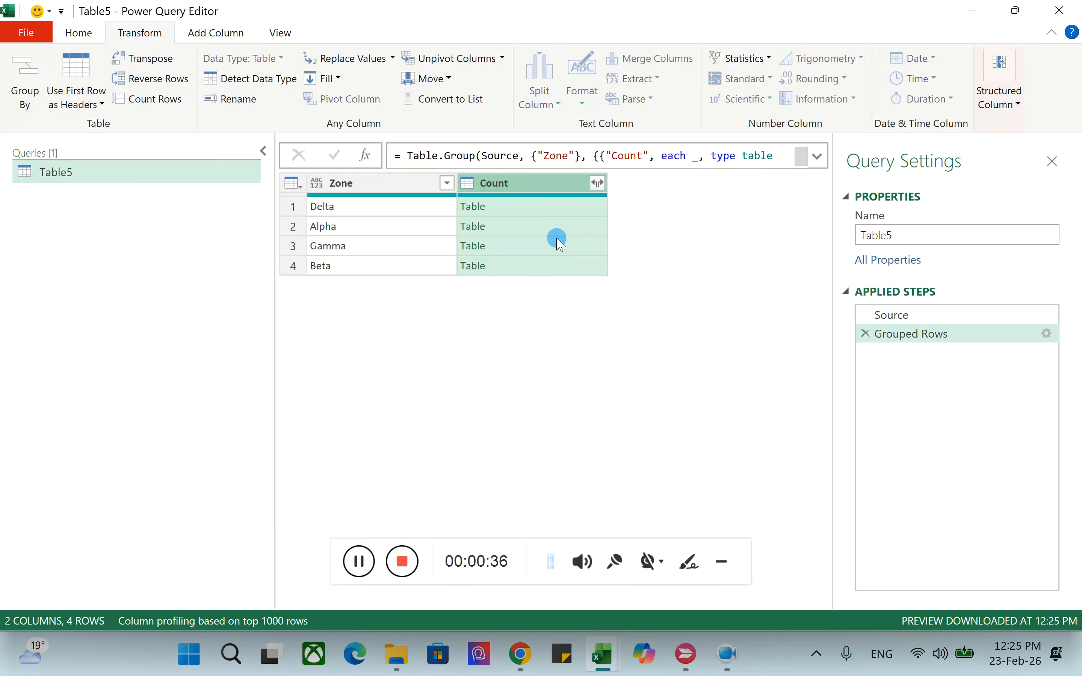
# Examine the nested tables in the Count column for each zone, enlarging the cell preview area.
pyautogui.click(533, 207)
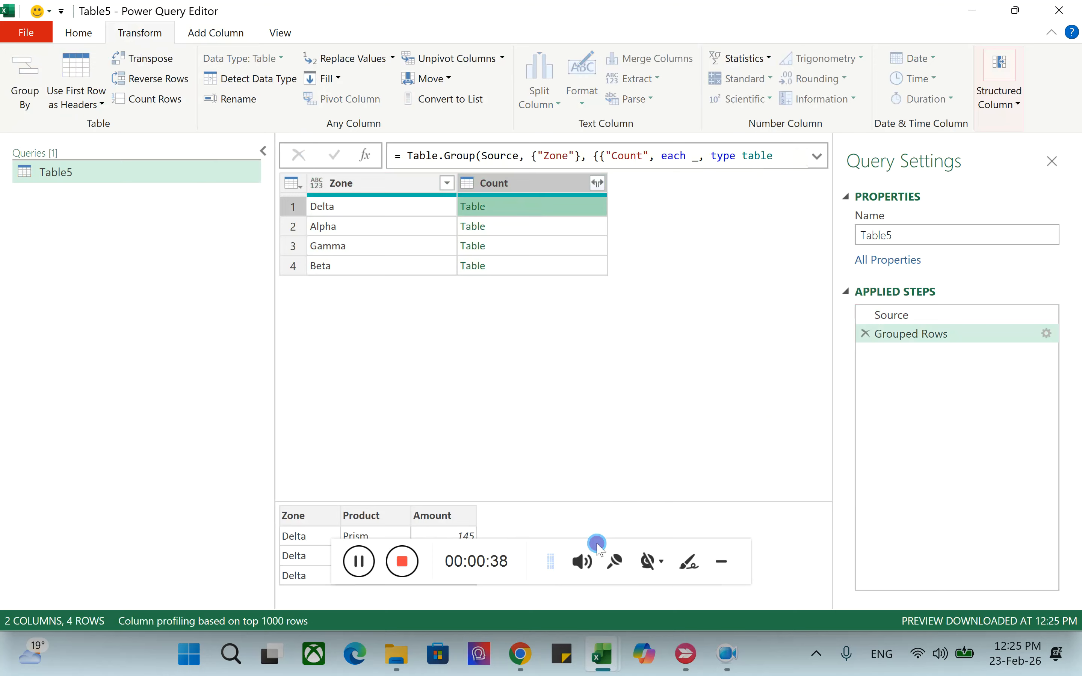
pyautogui.moveTo(597, 545); pyautogui.dragTo(943, 673)
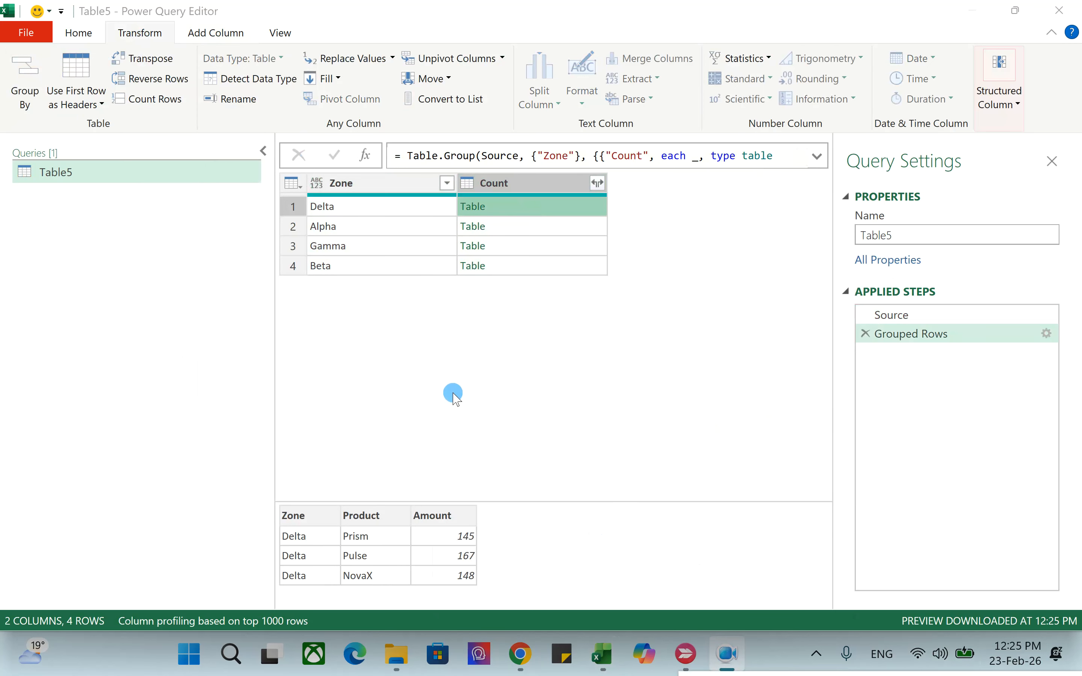
pyautogui.click(525, 233)
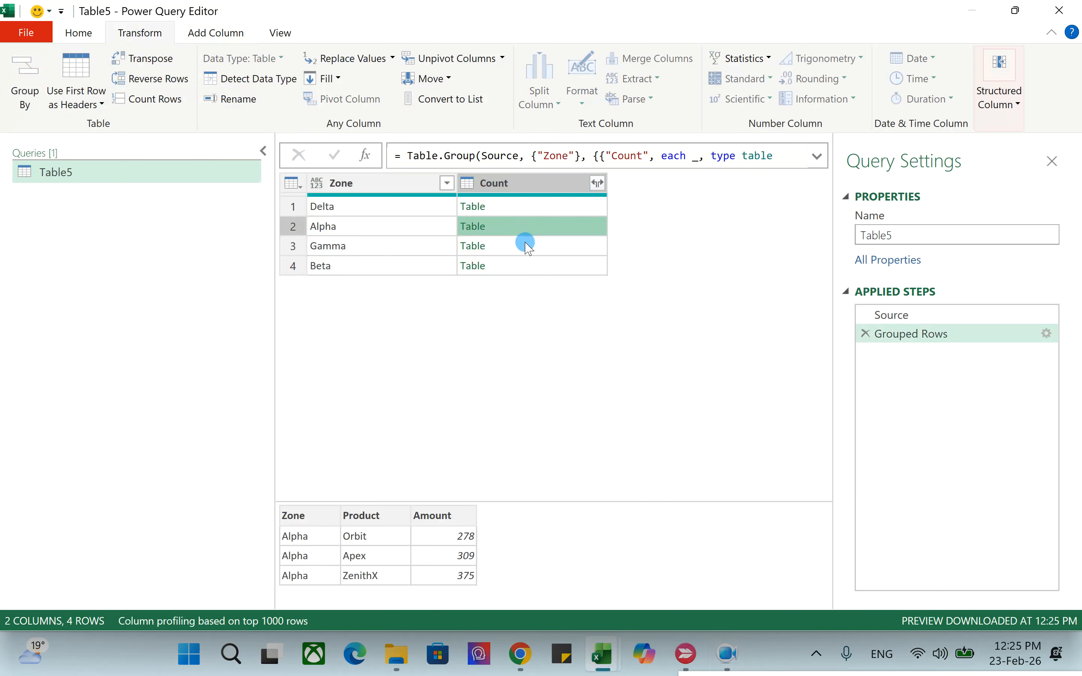
pyautogui.click(527, 245)
pyautogui.click(529, 267)
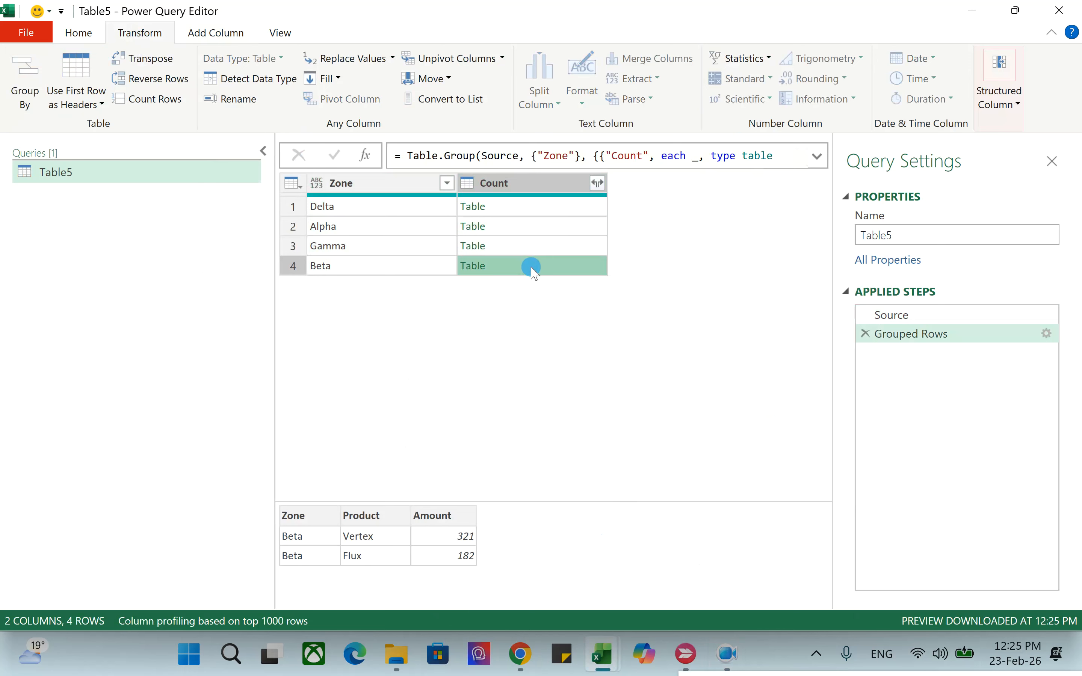
pyautogui.click(518, 211)
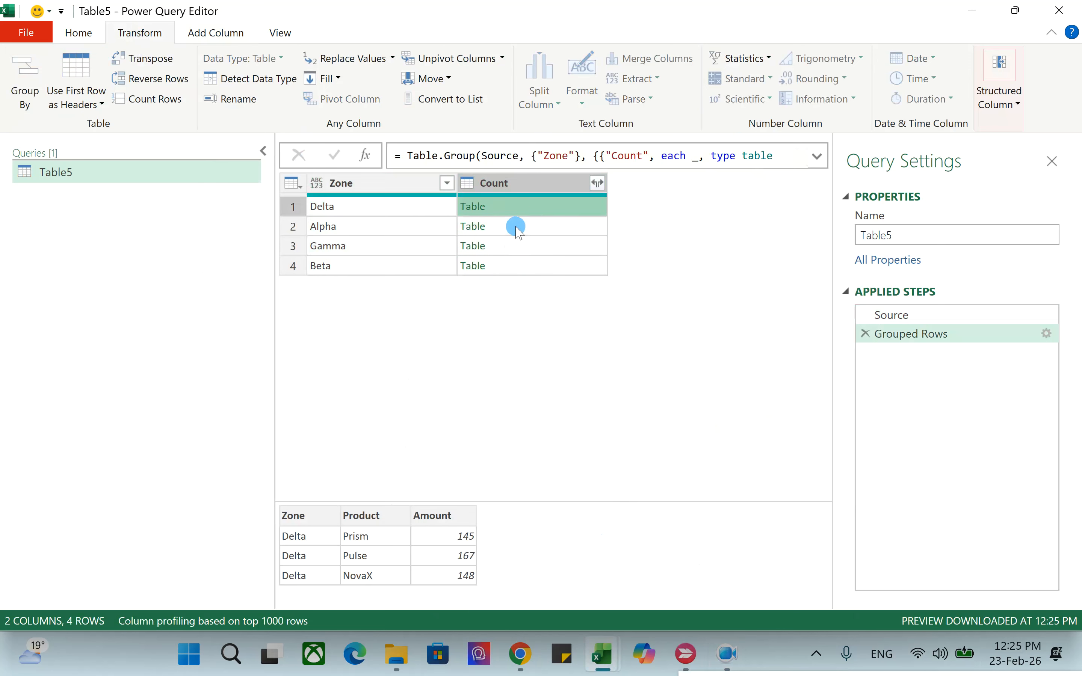
pyautogui.click(514, 226)
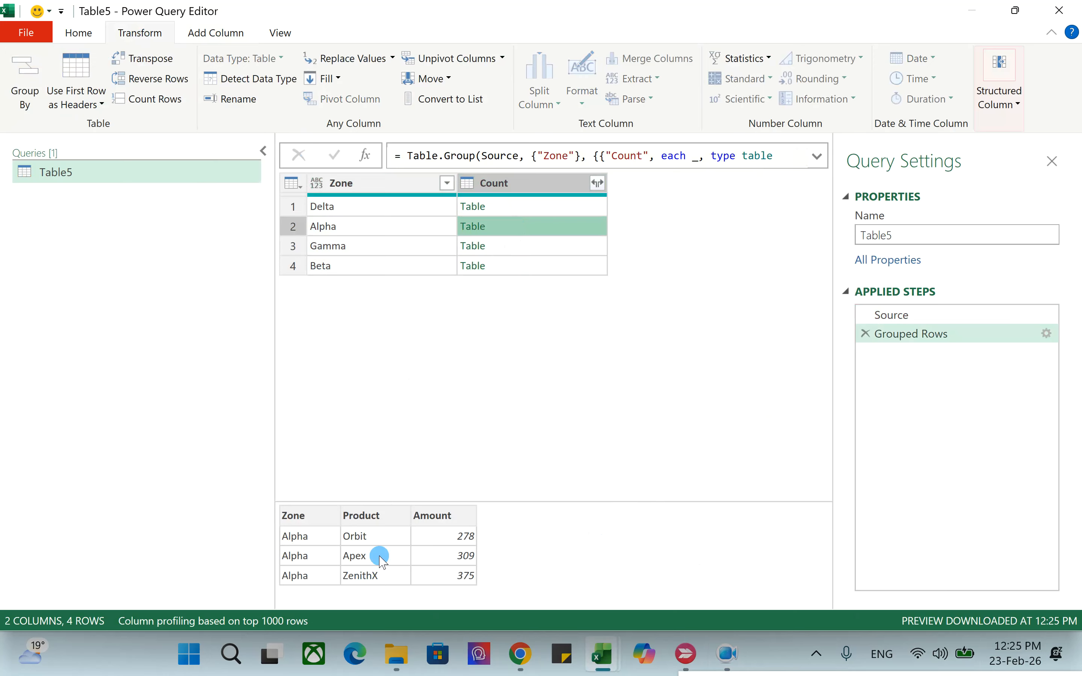
pyautogui.moveTo(491, 501); pyautogui.dragTo(525, 361)
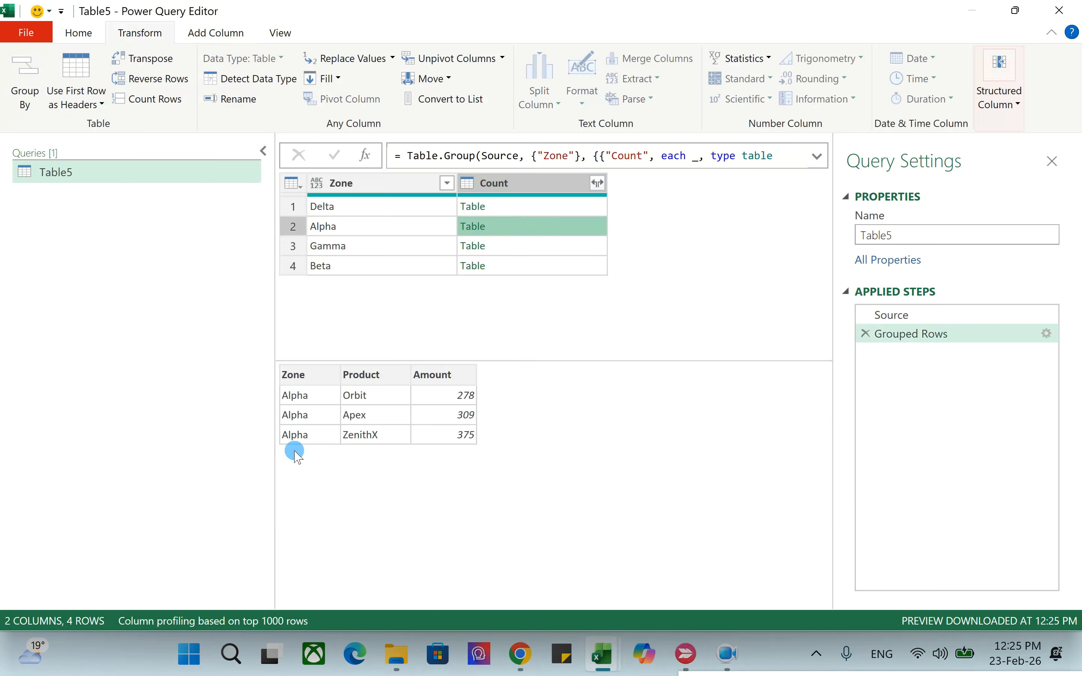
pyautogui.click(507, 244)
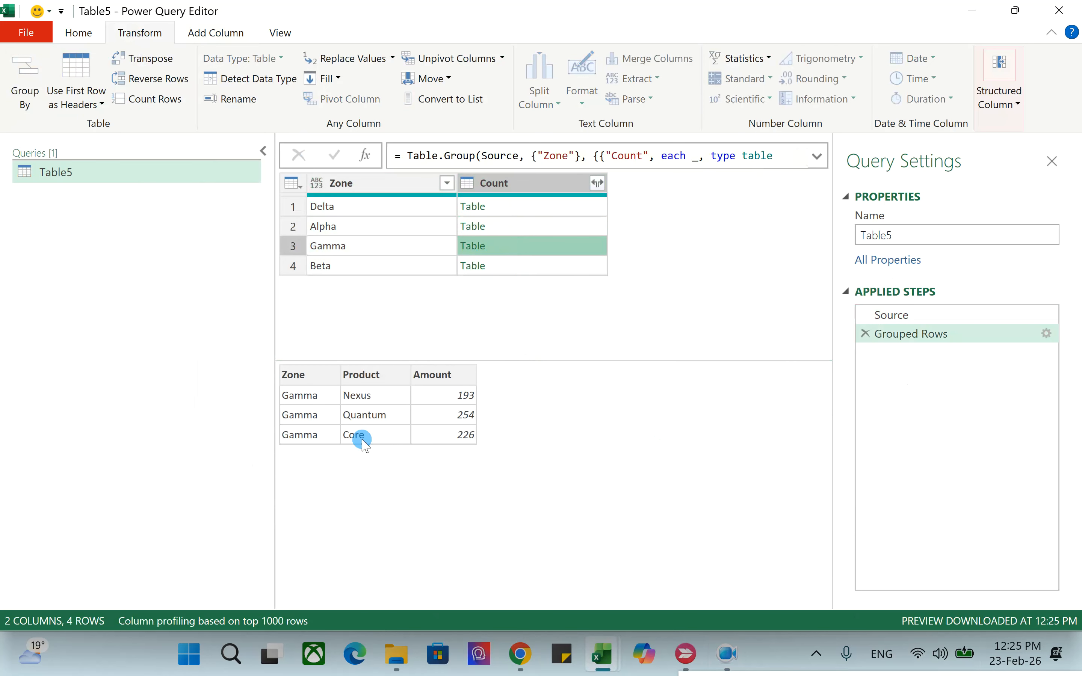
pyautogui.click(536, 183)
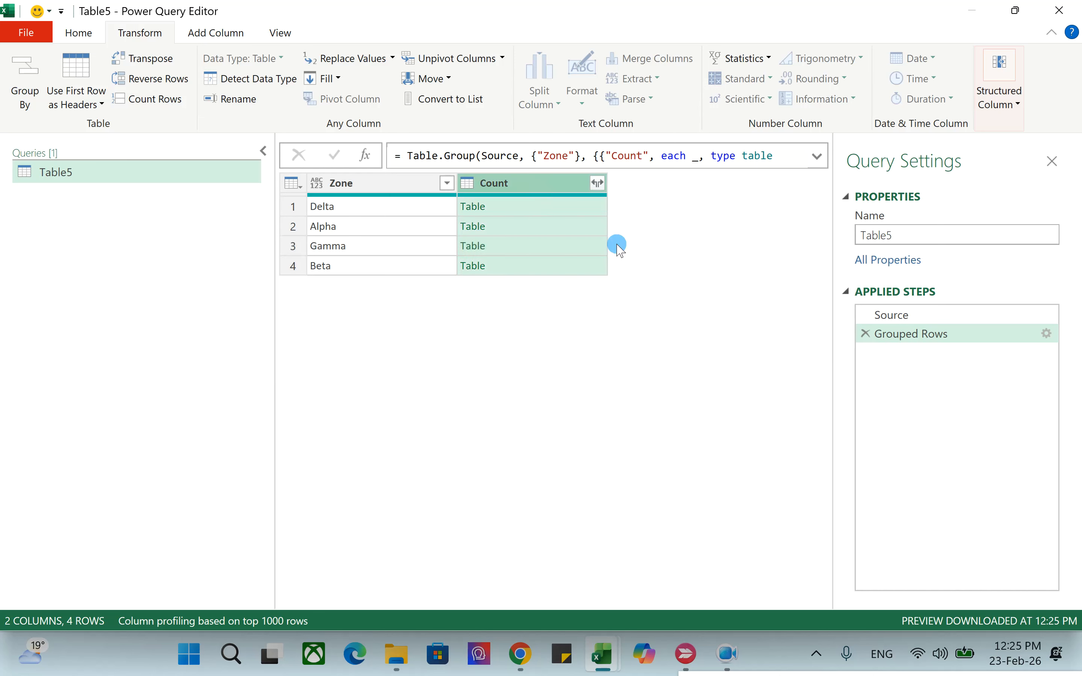
pyautogui.click(514, 209)
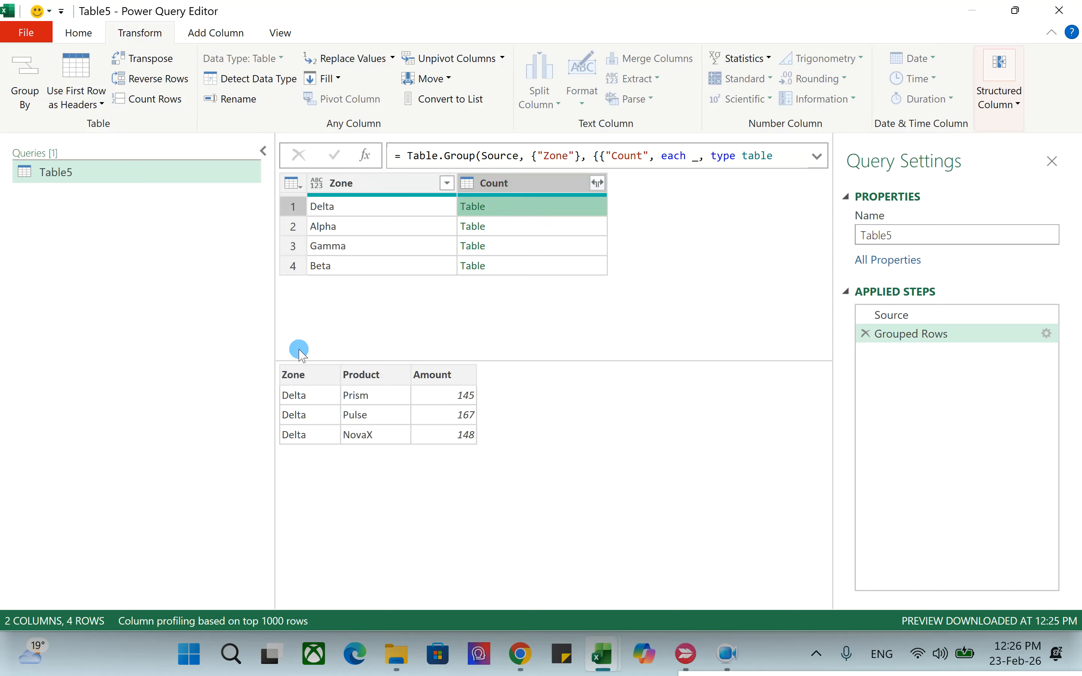
# Start a new custom column and enter a let … in skeleton as its formula.
pyautogui.click(203, 33)
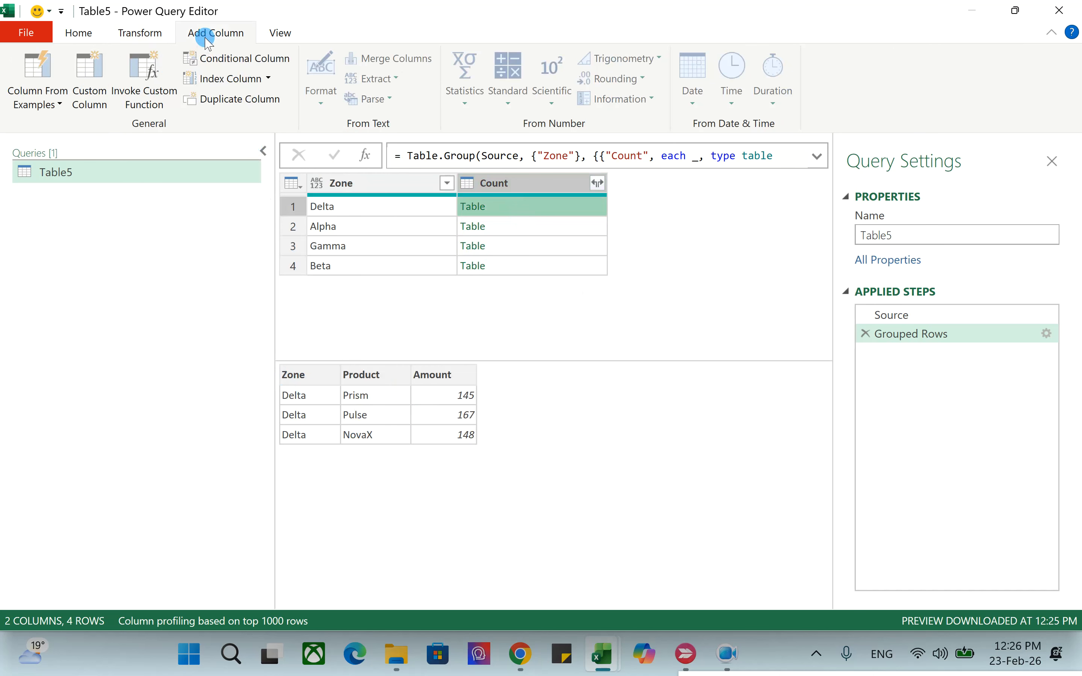
pyautogui.click(89, 80)
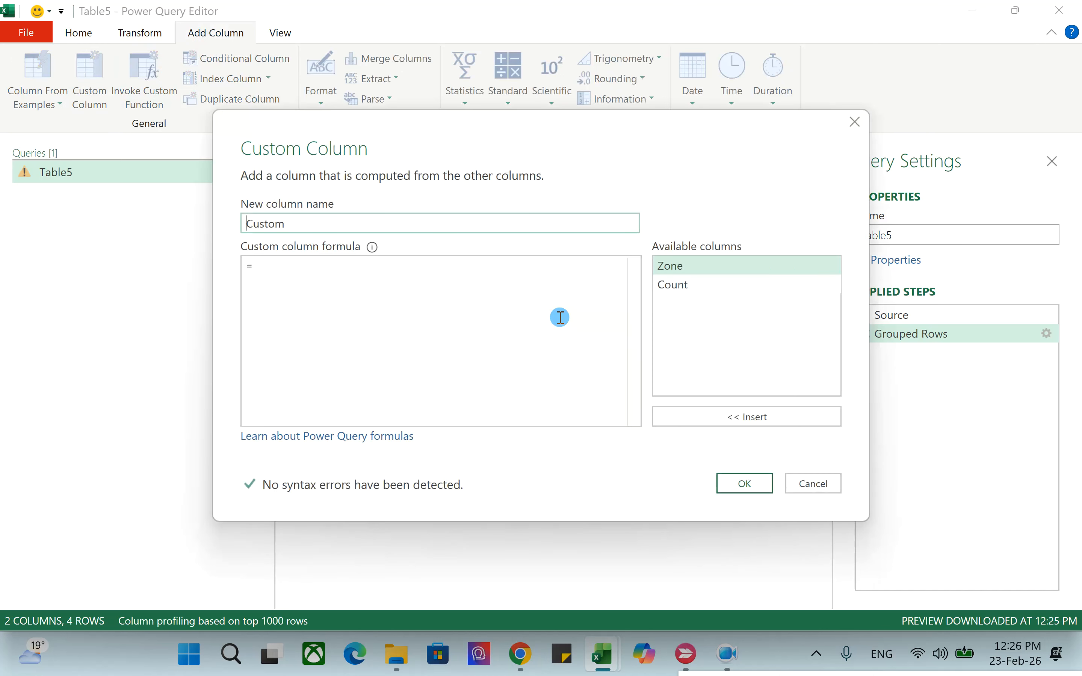
pyautogui.write('let')
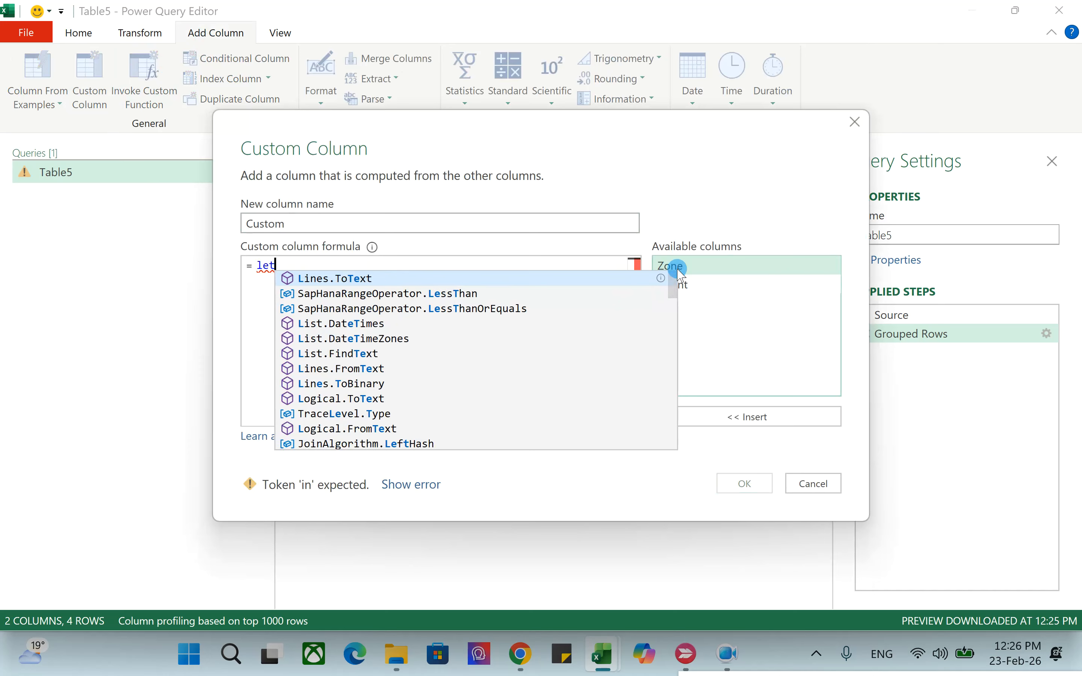
pyautogui.press('Escape')
pyautogui.press('Return')
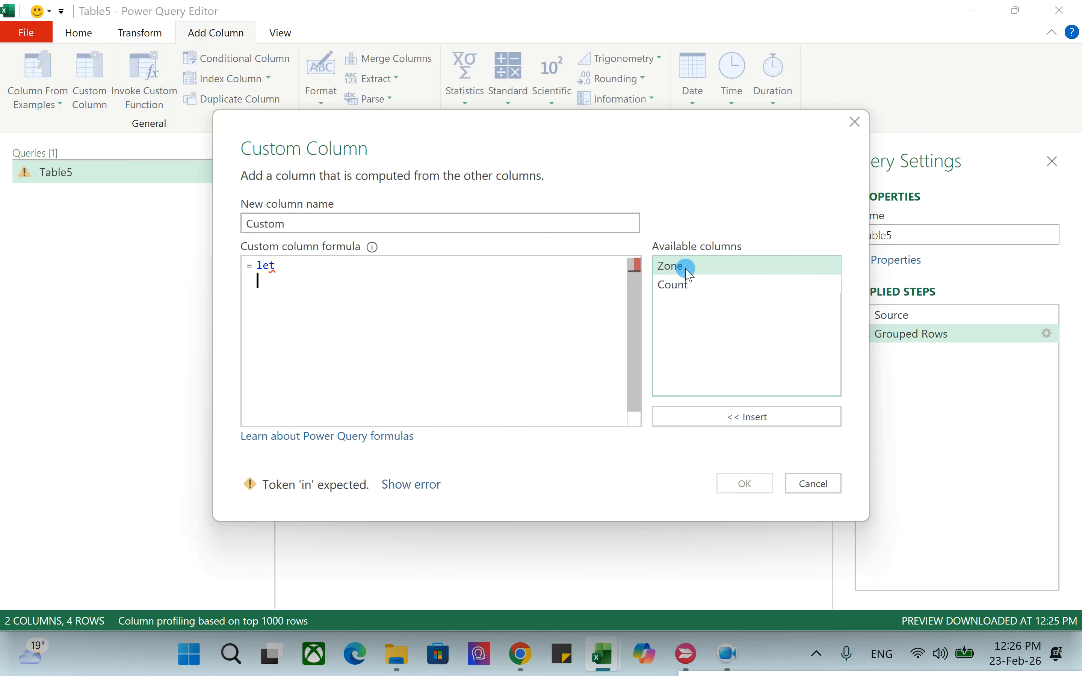
pyautogui.write('in')
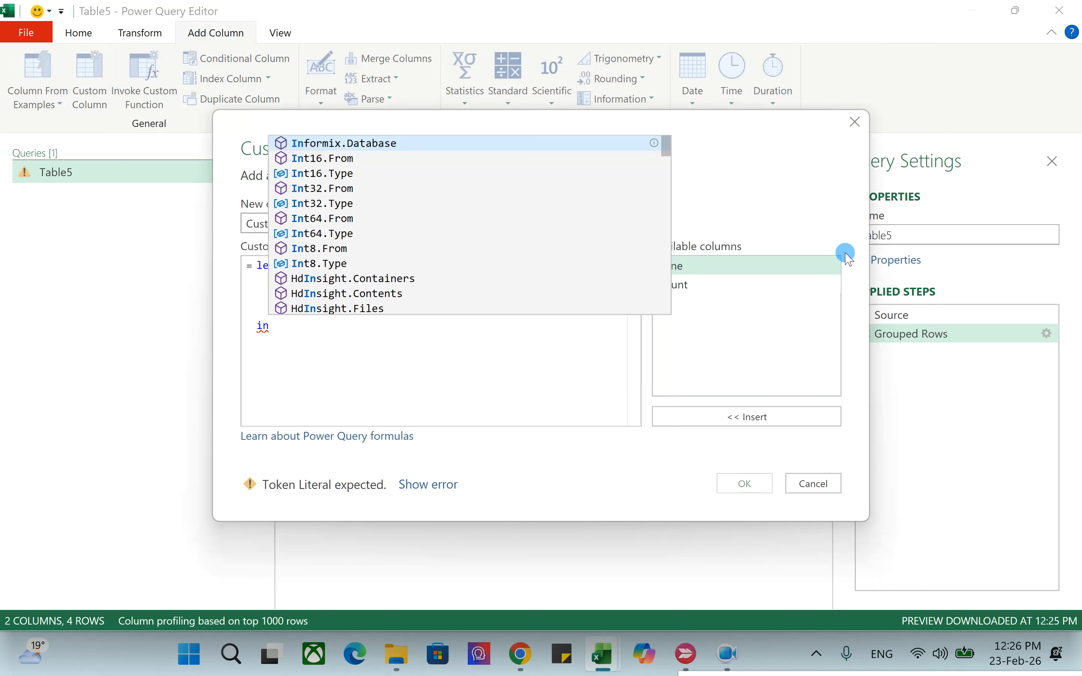
# Define t = [Count] in the let block, return t after in, and create the custom column, previewing its Delta table.
pyautogui.click(260, 284)
pyautogui.click(328, 327)
pyautogui.write('t =')
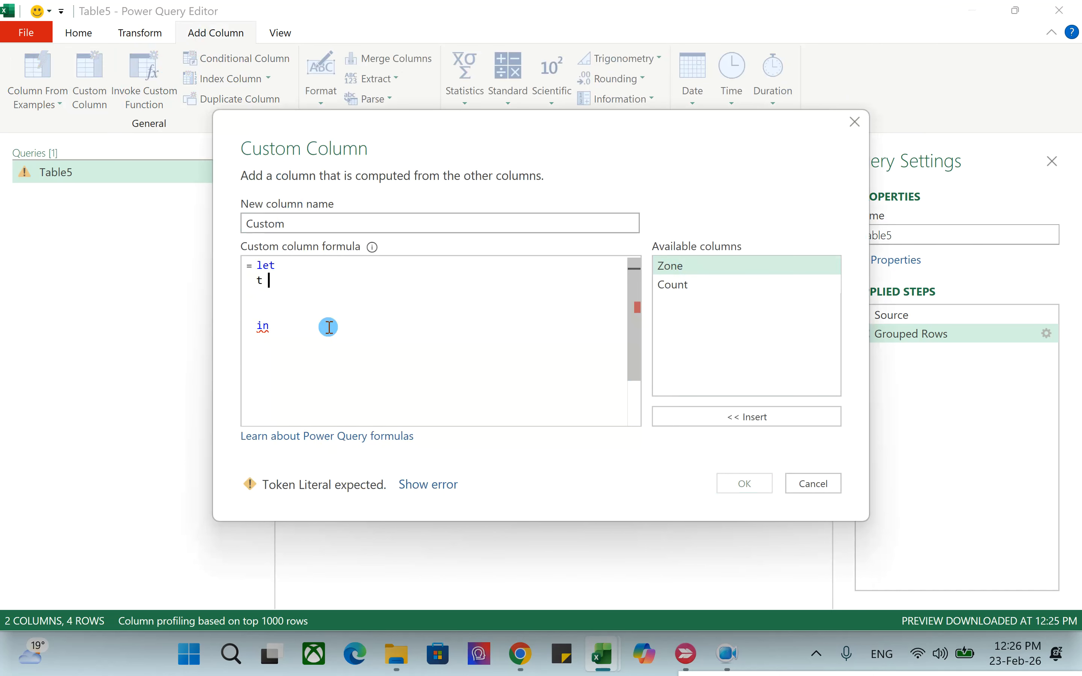
pyautogui.doubleClick(686, 285)
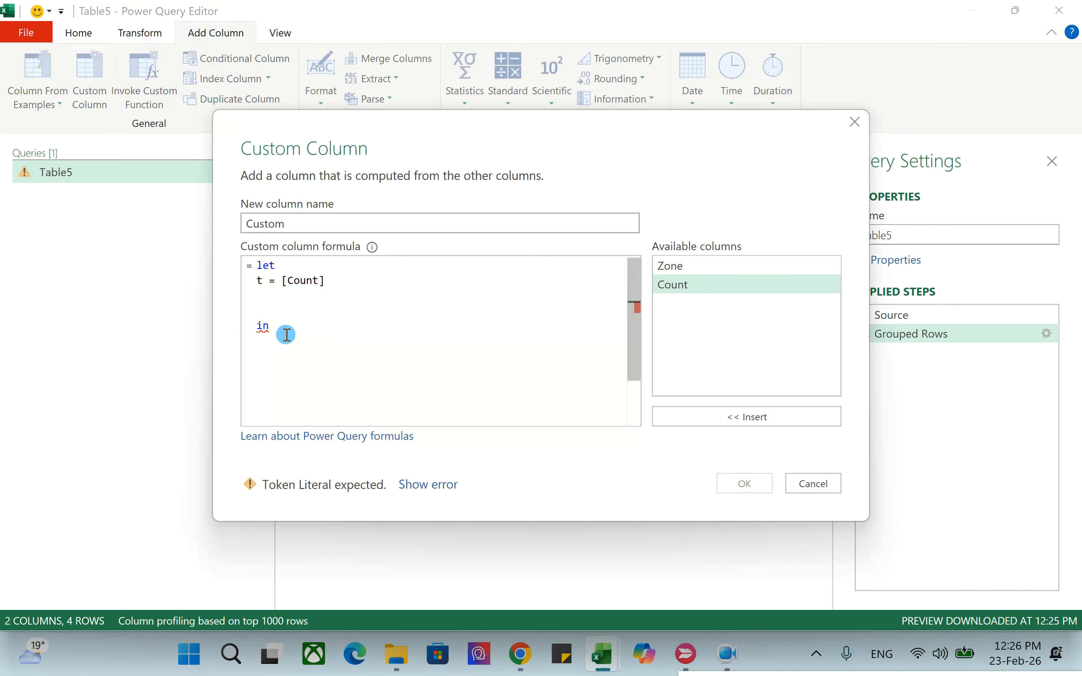
pyautogui.press('Return')
pyautogui.write('t')
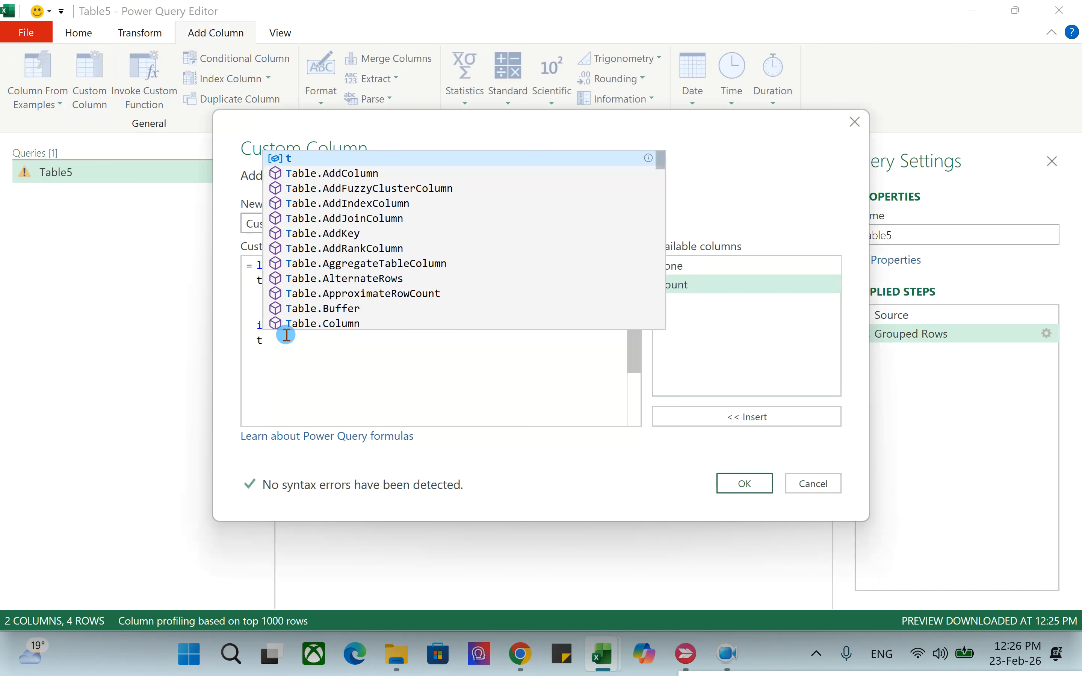
pyautogui.click(768, 480)
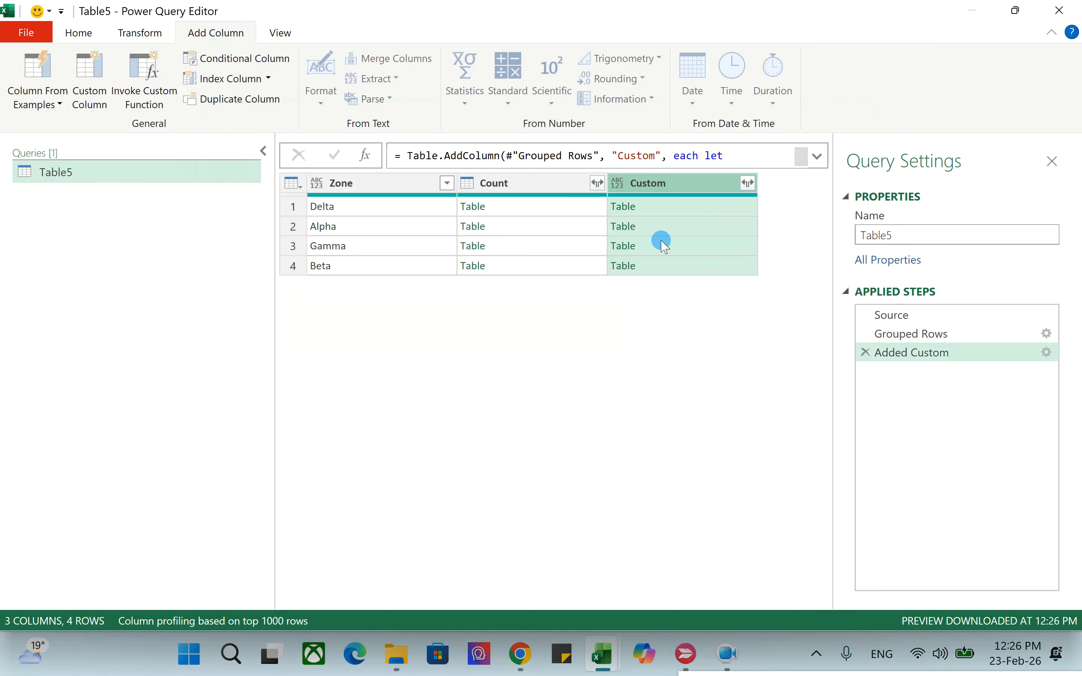
pyautogui.click(668, 209)
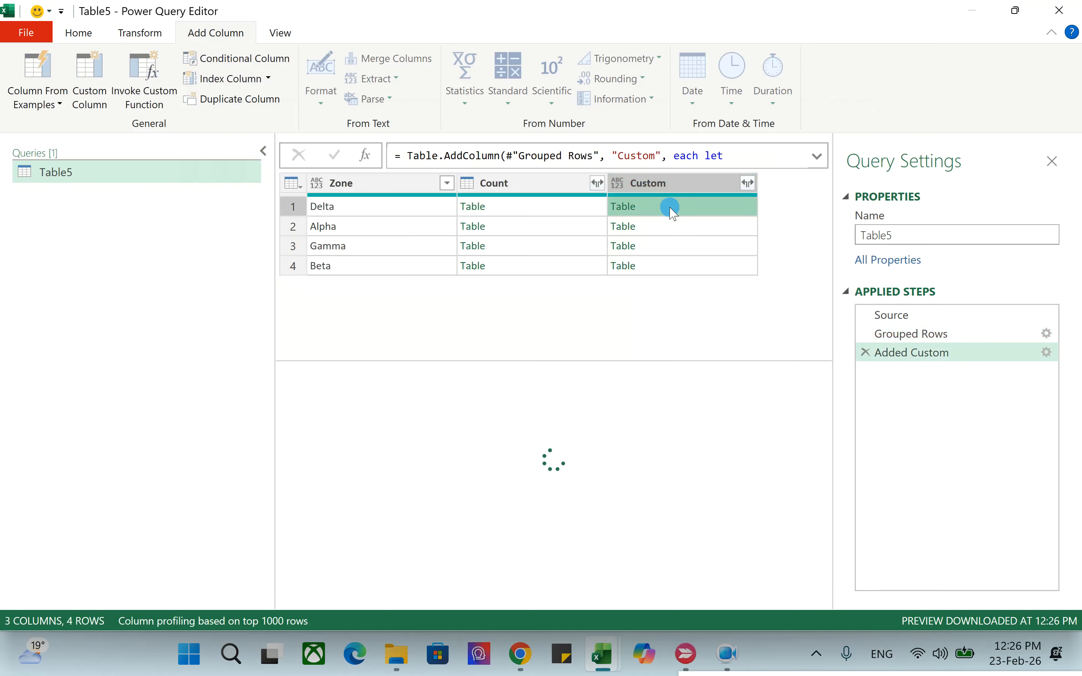
# Reopen the Added Custom formula and add a second variable r that begins with List.Repeat(.
pyautogui.doubleClick(910, 352)
pyautogui.click(339, 279)
pyautogui.write(',    ')
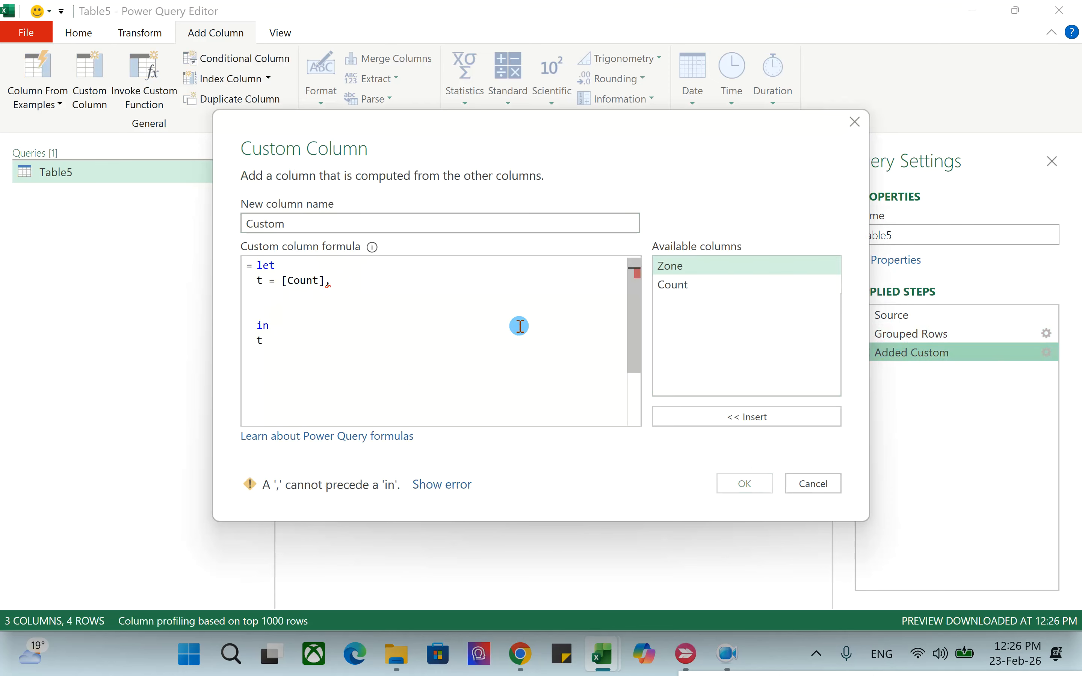
pyautogui.write('r ')
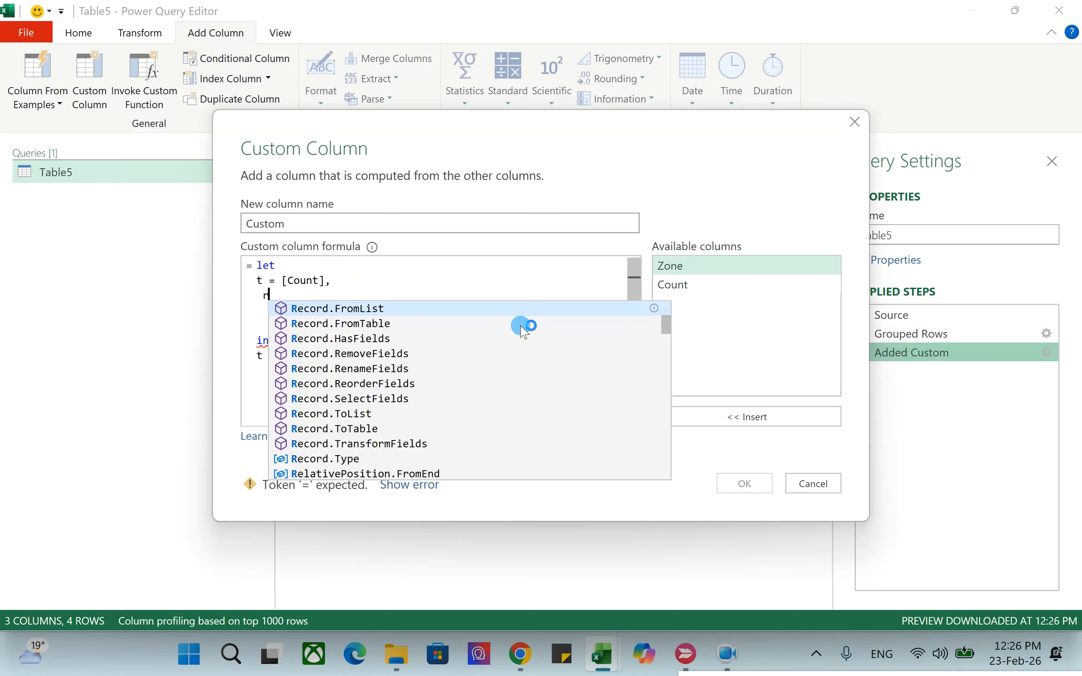
pyautogui.write('=')
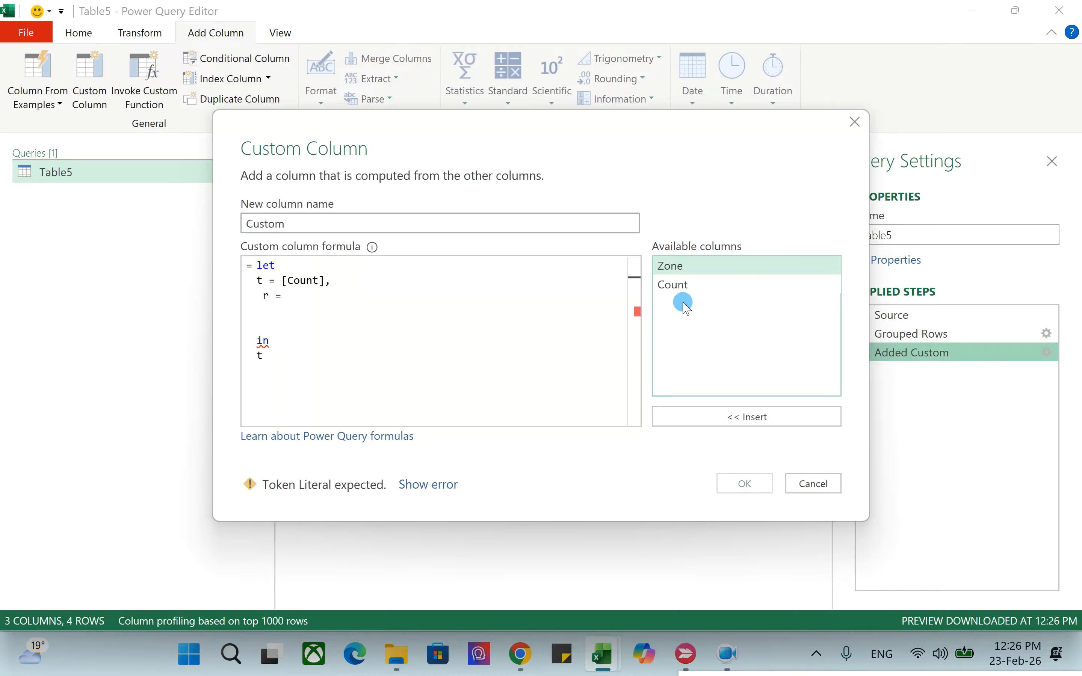
pyautogui.write(' listr')
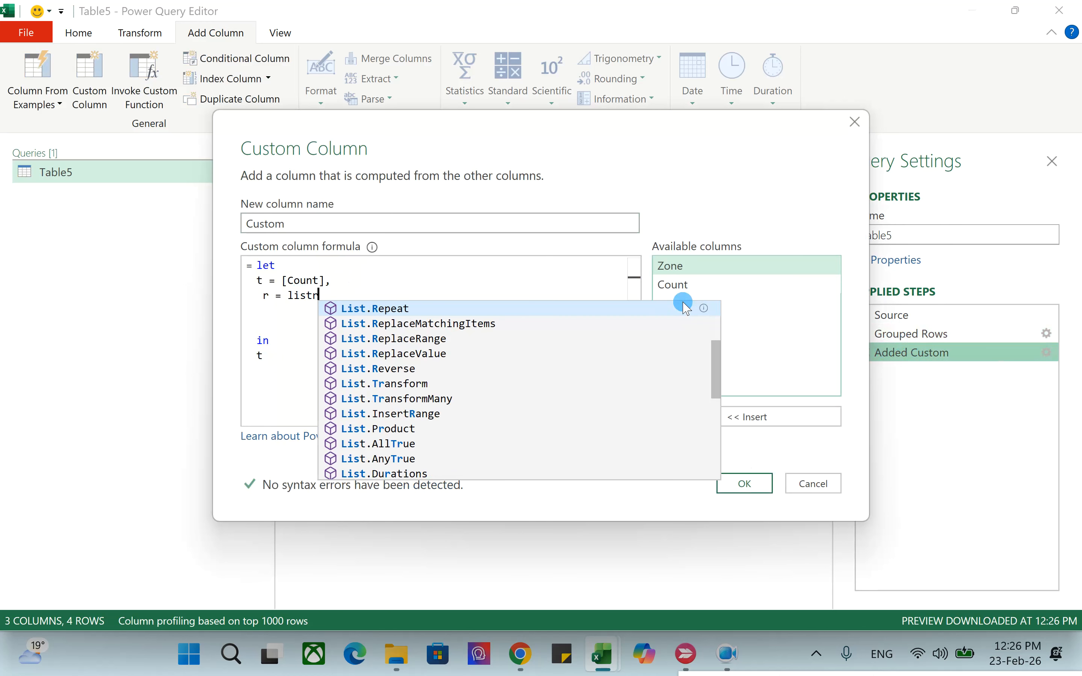
pyautogui.click(684, 307)
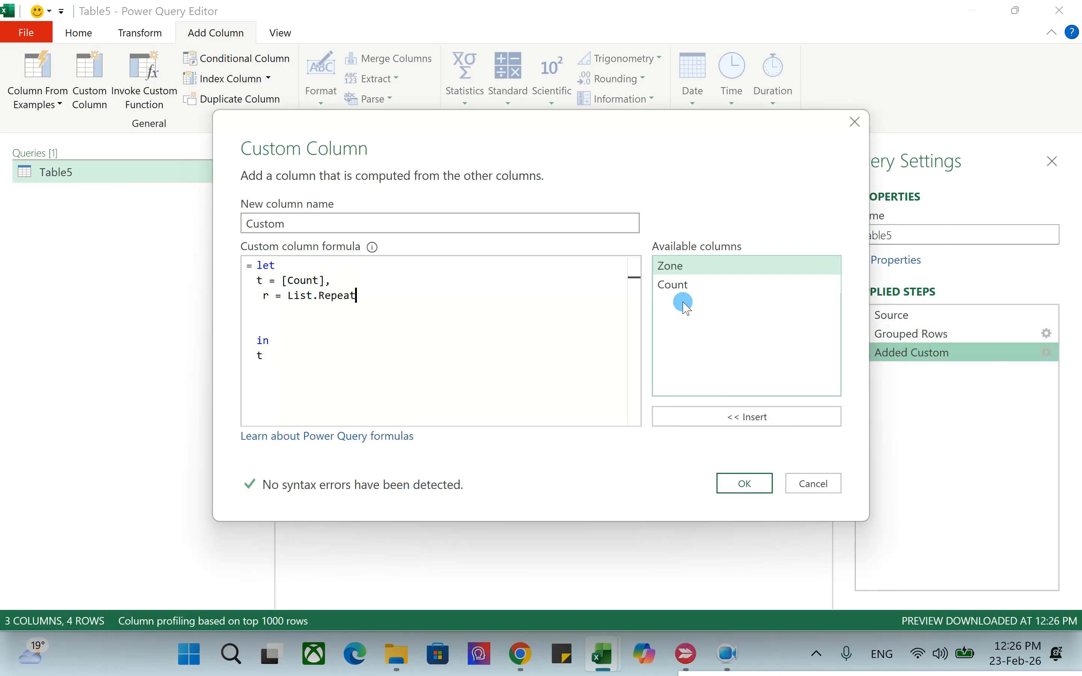
pyautogui.write('(')
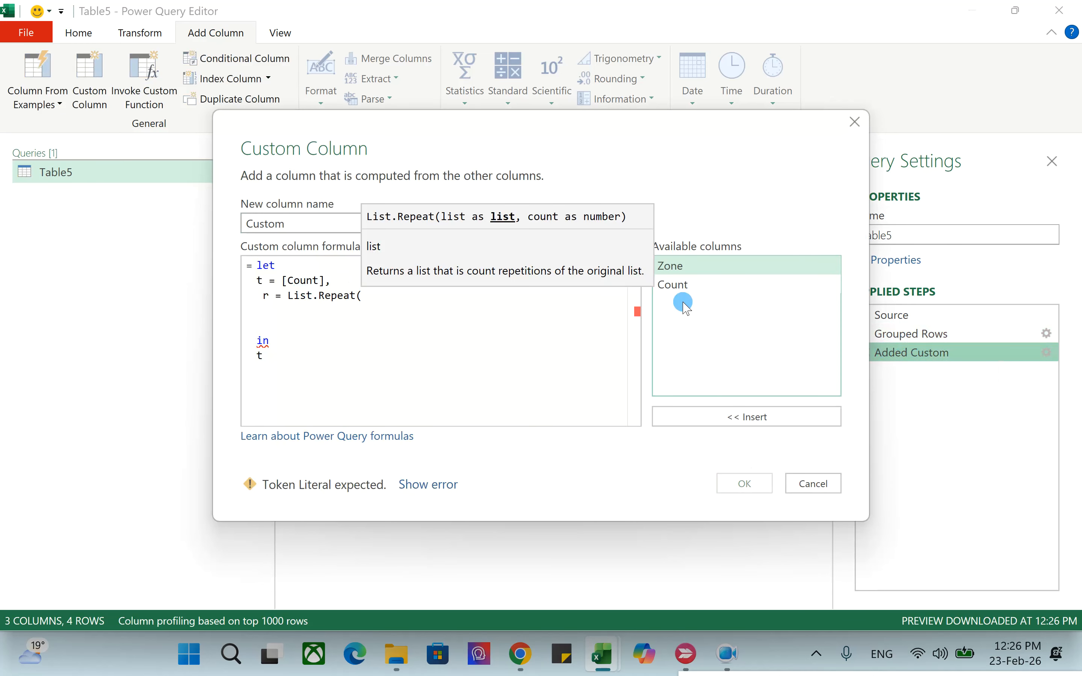
# Complete r's List.Repeat with {null} as the list and Table.ColumnCount(t) as the repeat count.
pyautogui.write('{')
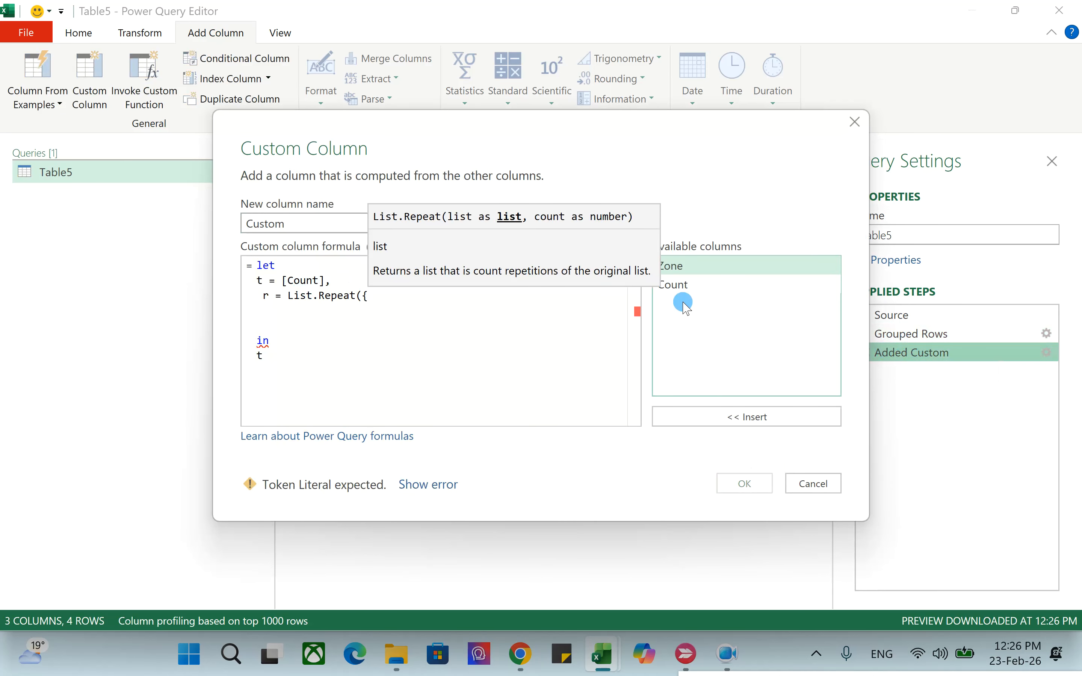
pyautogui.write('null')
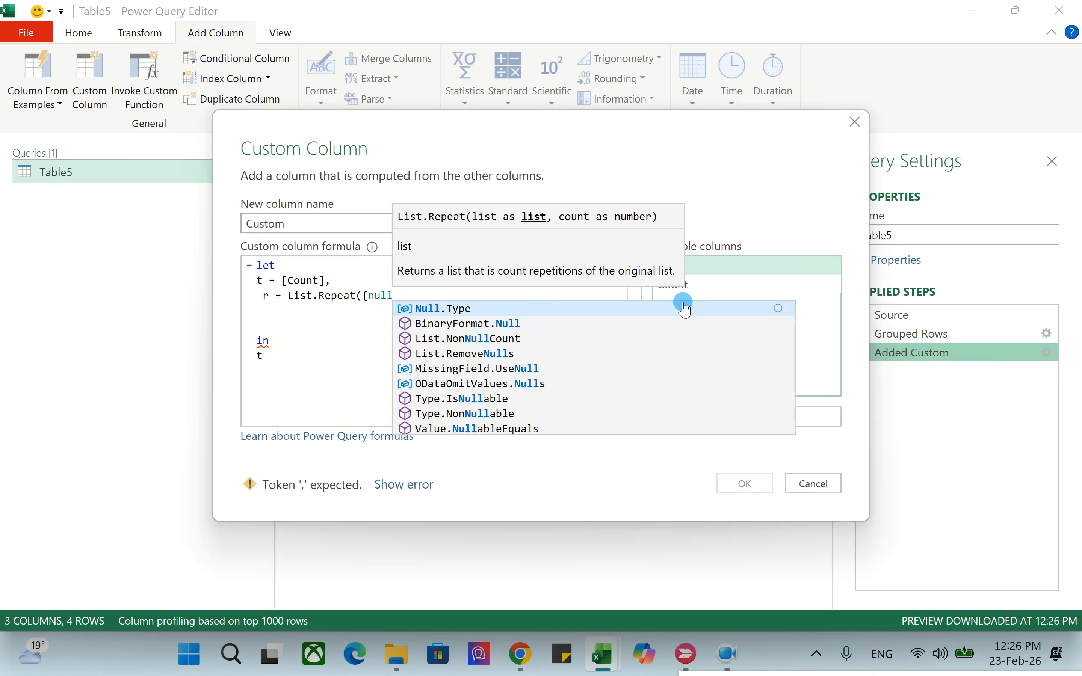
pyautogui.write('},')
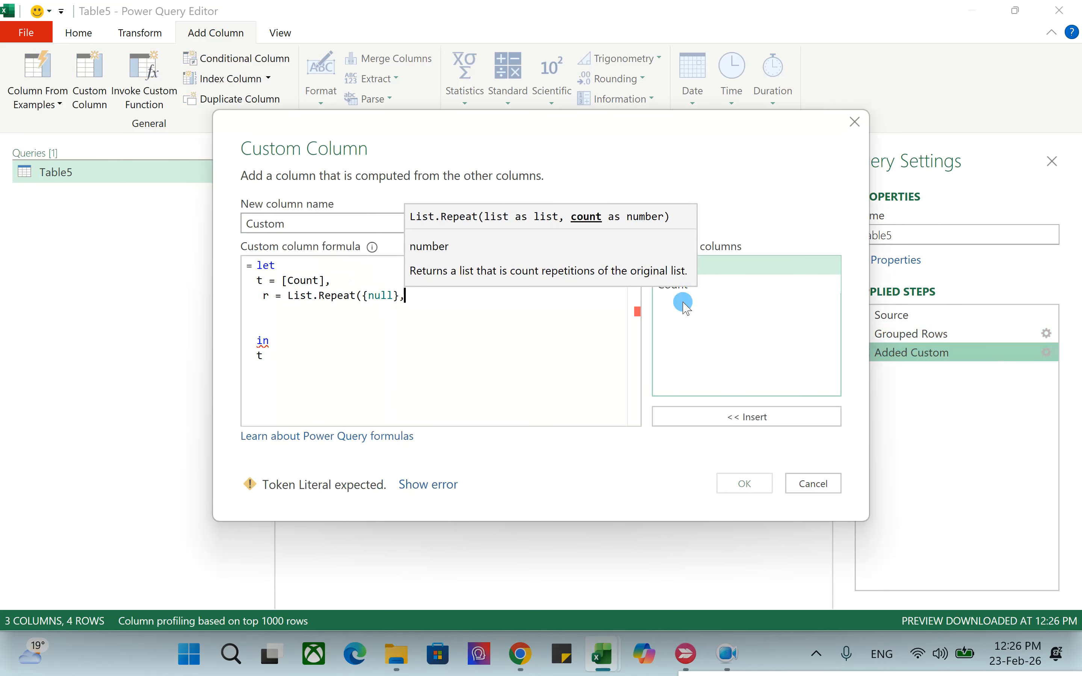
pyautogui.write(' table')
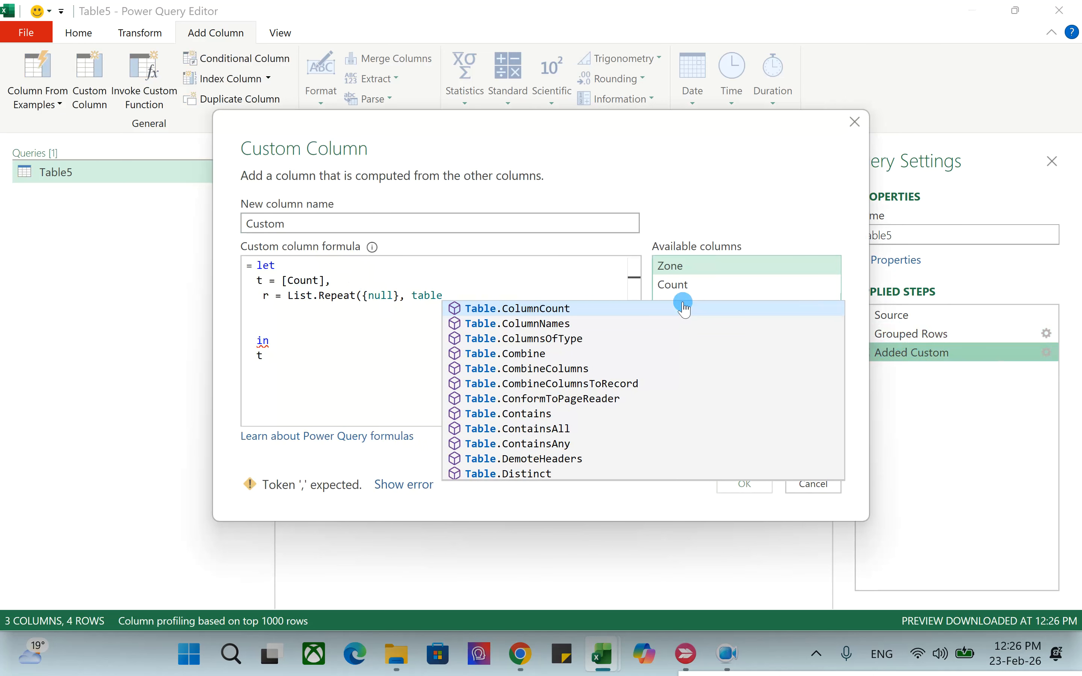
pyautogui.click(684, 309)
pyautogui.write('(')
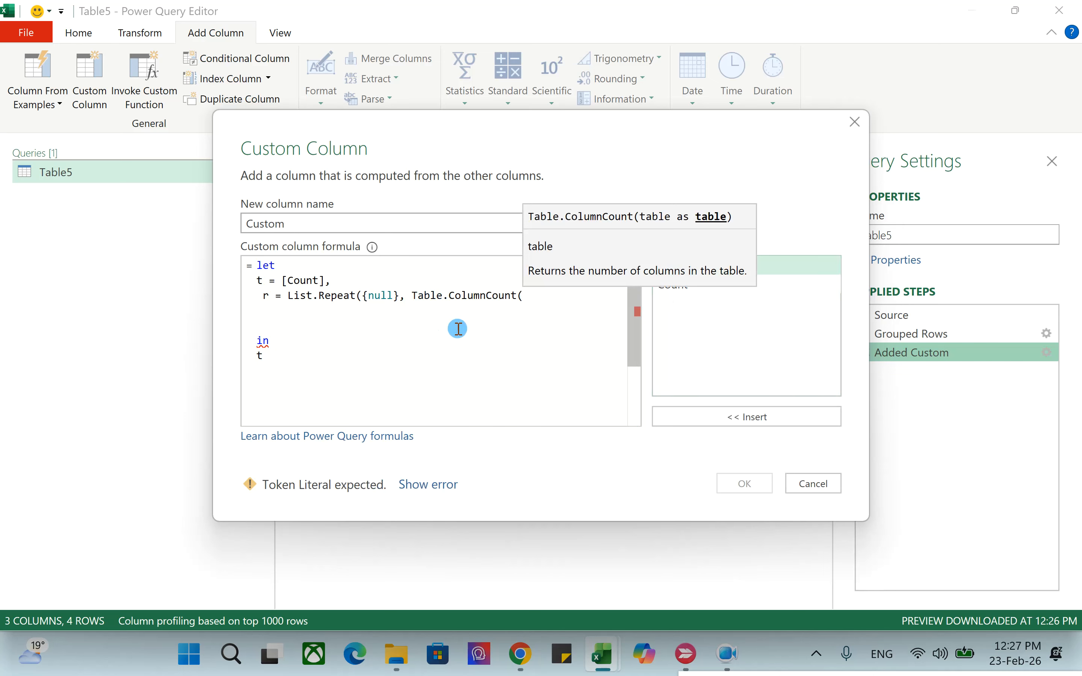
pyautogui.write('t')
pyautogui.press('Escape')
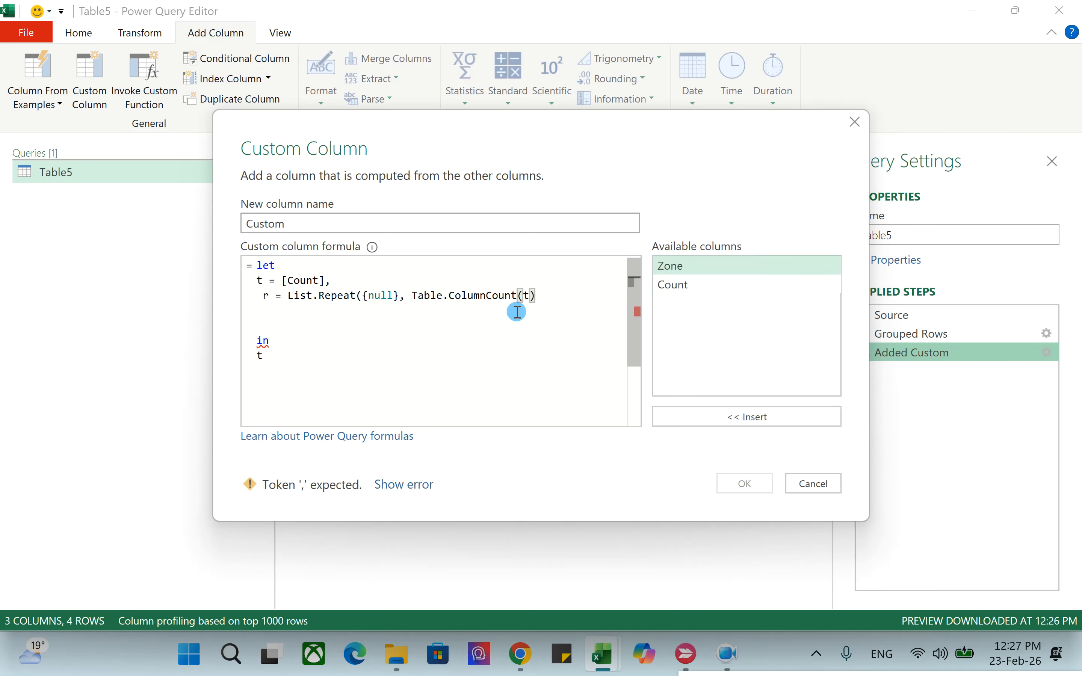
pyautogui.write(')')
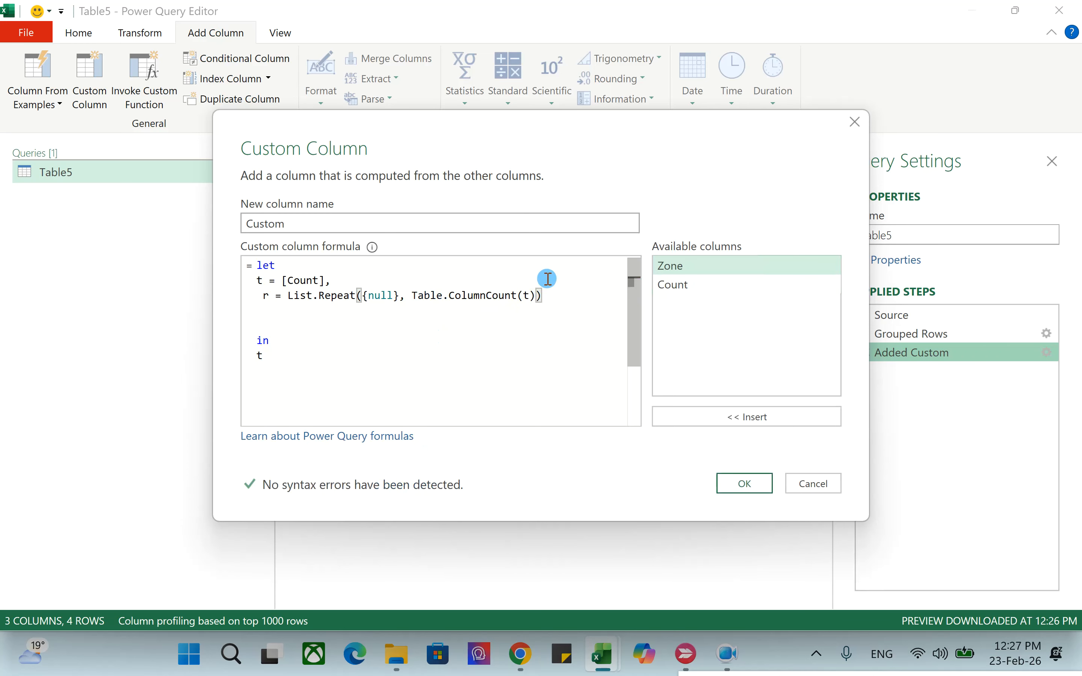
# Return r instead of t after in and apply the custom column formula.
pyautogui.moveTo(269, 298)
pyautogui.mouseDown()
pyautogui.moveTo(261, 305)
pyautogui.moveTo(264, 292)
pyautogui.mouseUp()
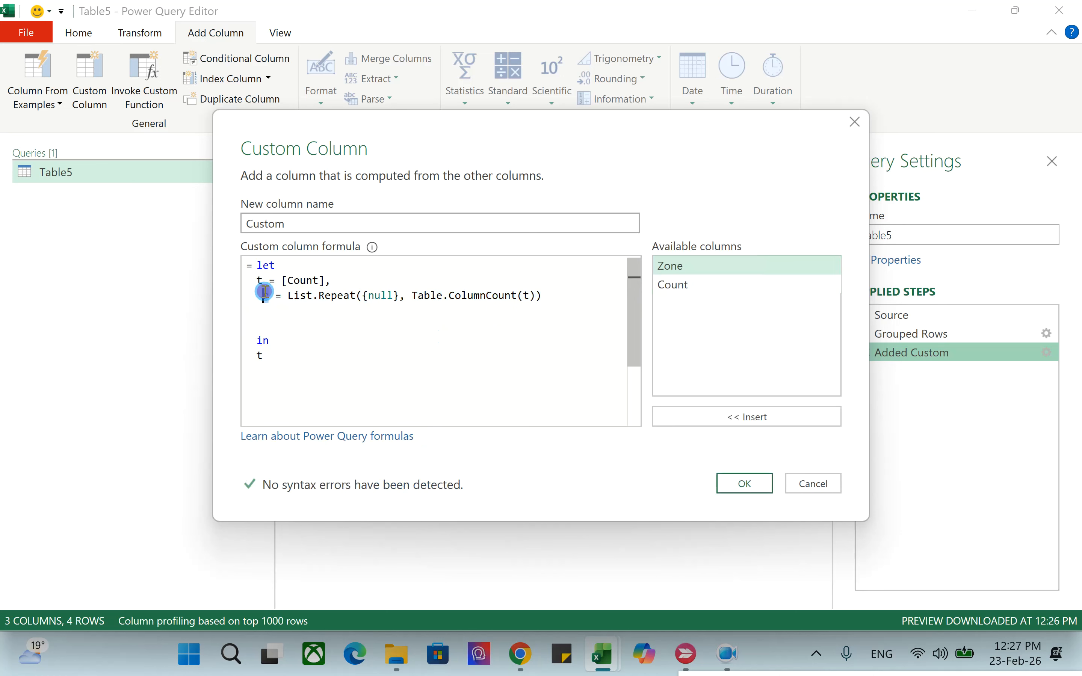
pyautogui.doubleClick(259, 355)
pyautogui.write('r')
pyautogui.click(714, 484)
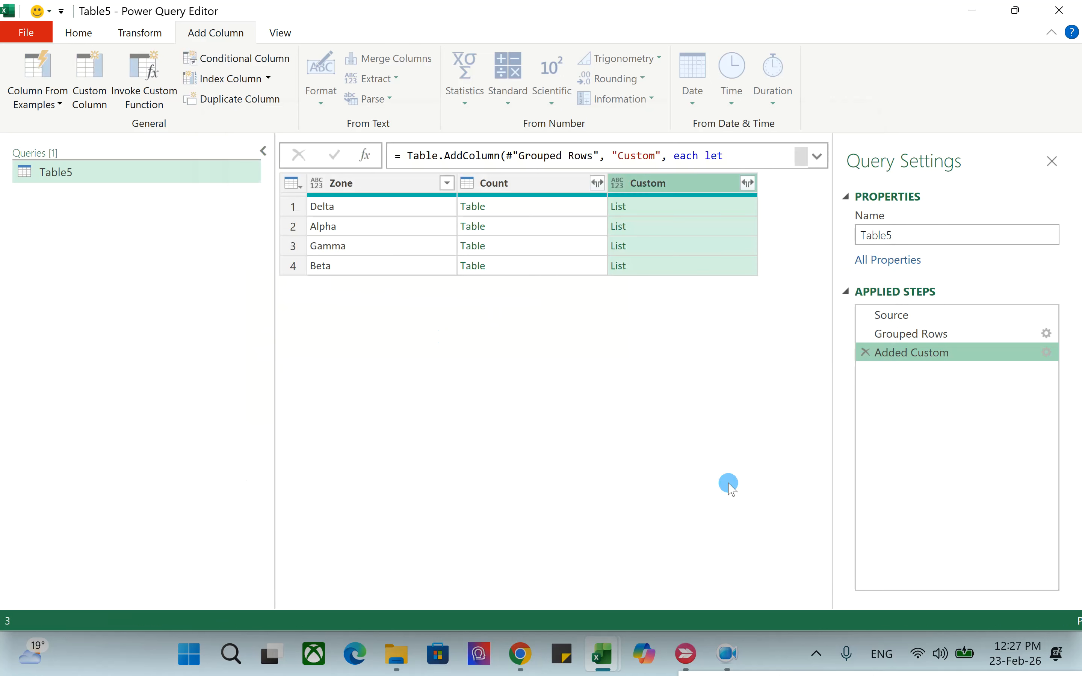
# Preview the Custom column's list for each of the Delta, Alpha, Gamma and Beta zones.
pyautogui.click(667, 207)
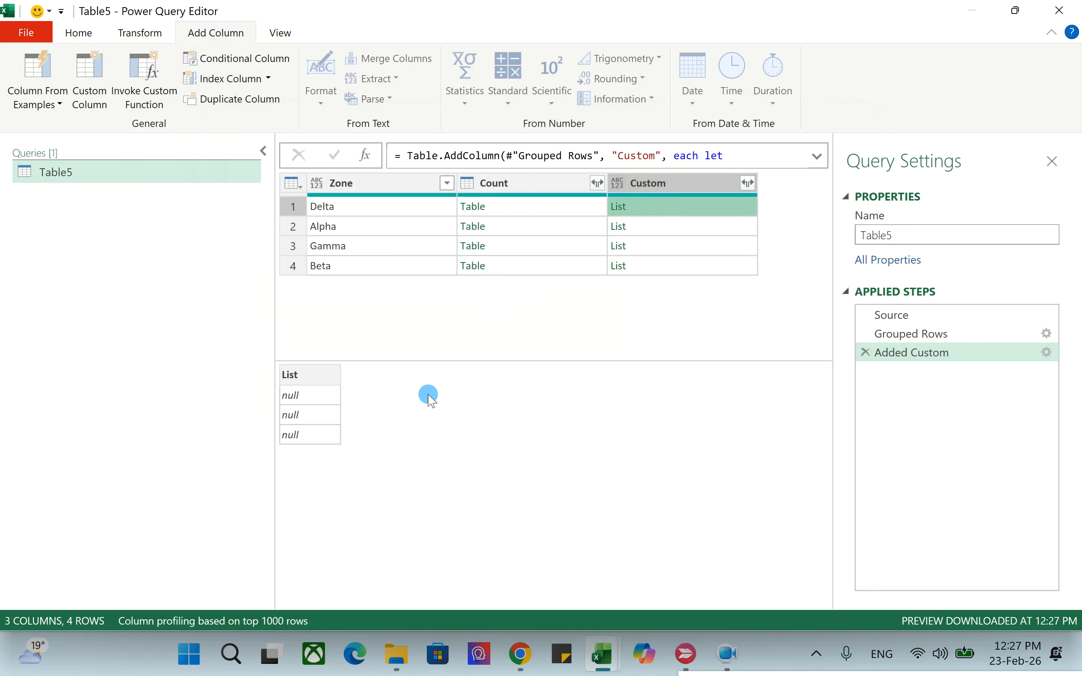
pyautogui.click(642, 227)
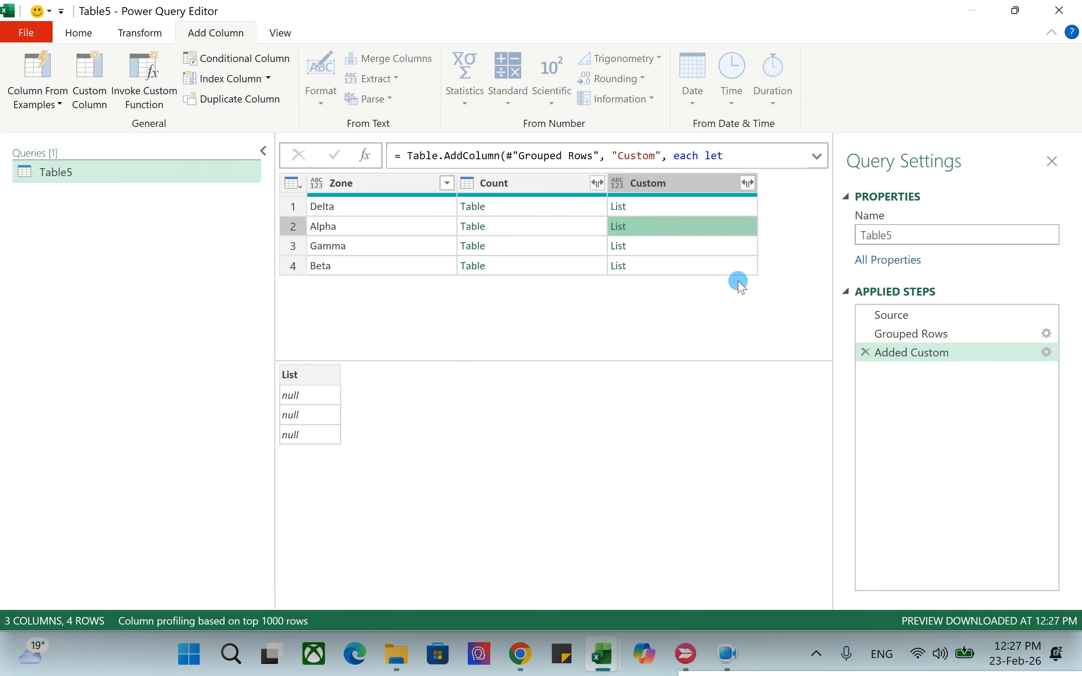
pyautogui.click(667, 247)
pyautogui.click(672, 266)
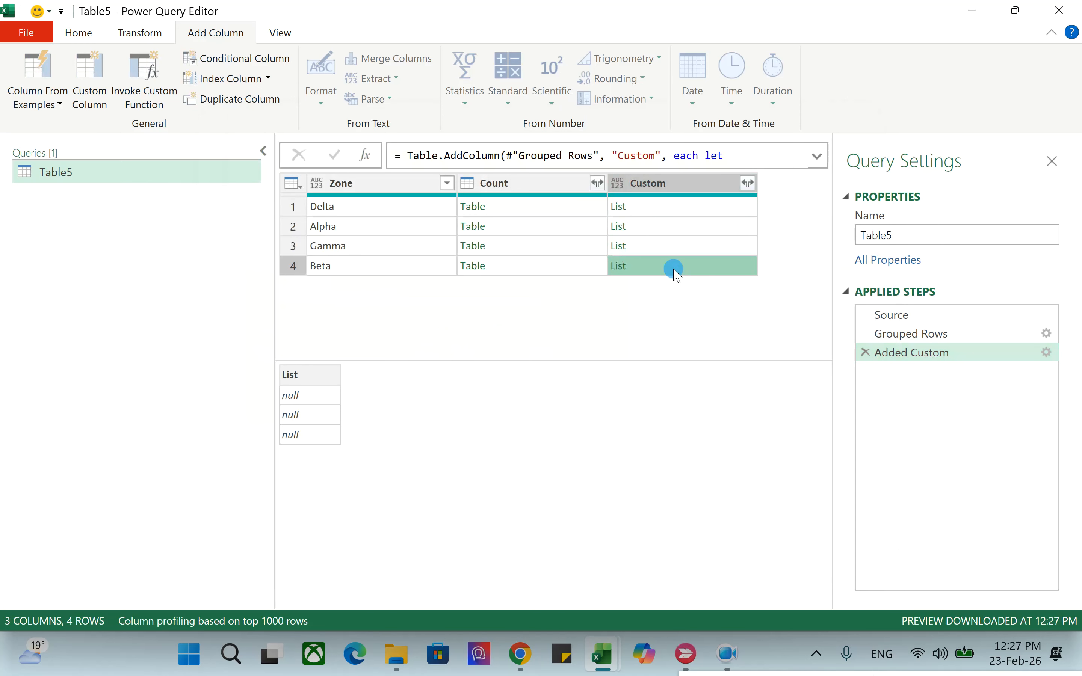
# Reopen the Added Custom formula and put Record.FromList( in front of List.Repeat in variable r.
pyautogui.doubleClick(916, 353)
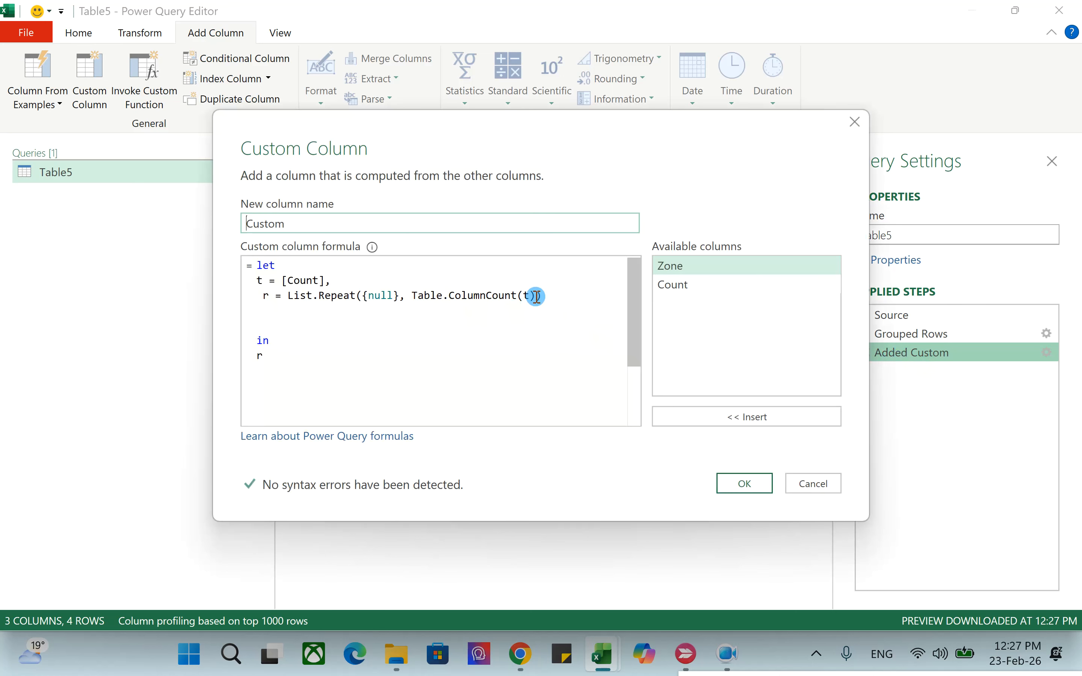
pyautogui.click(284, 295)
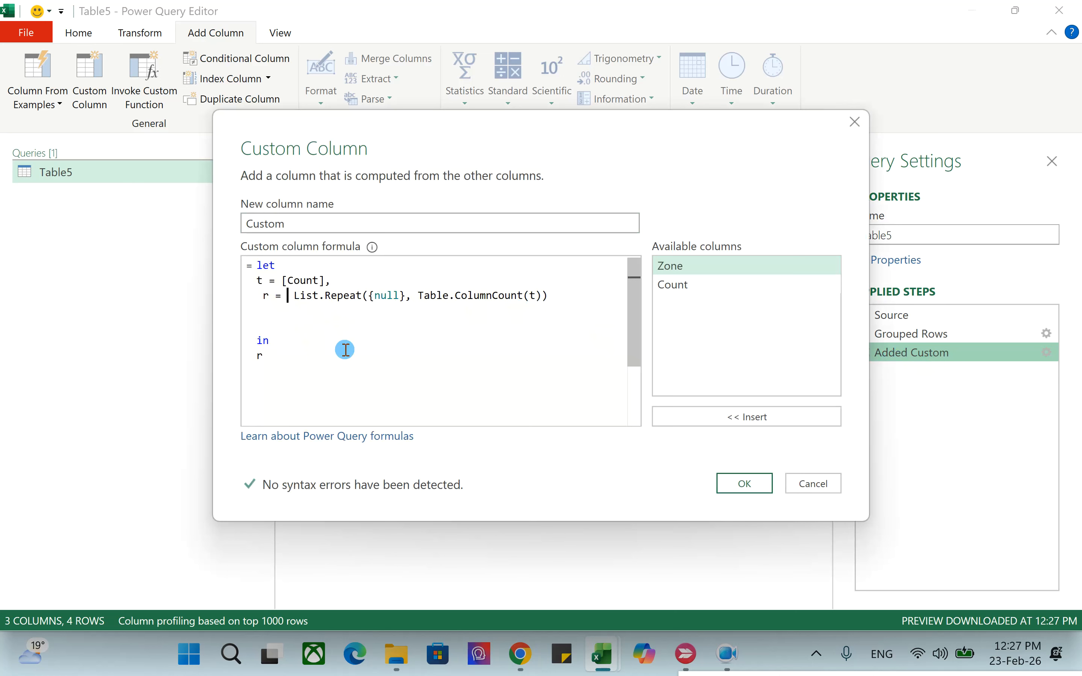
pyautogui.write('re')
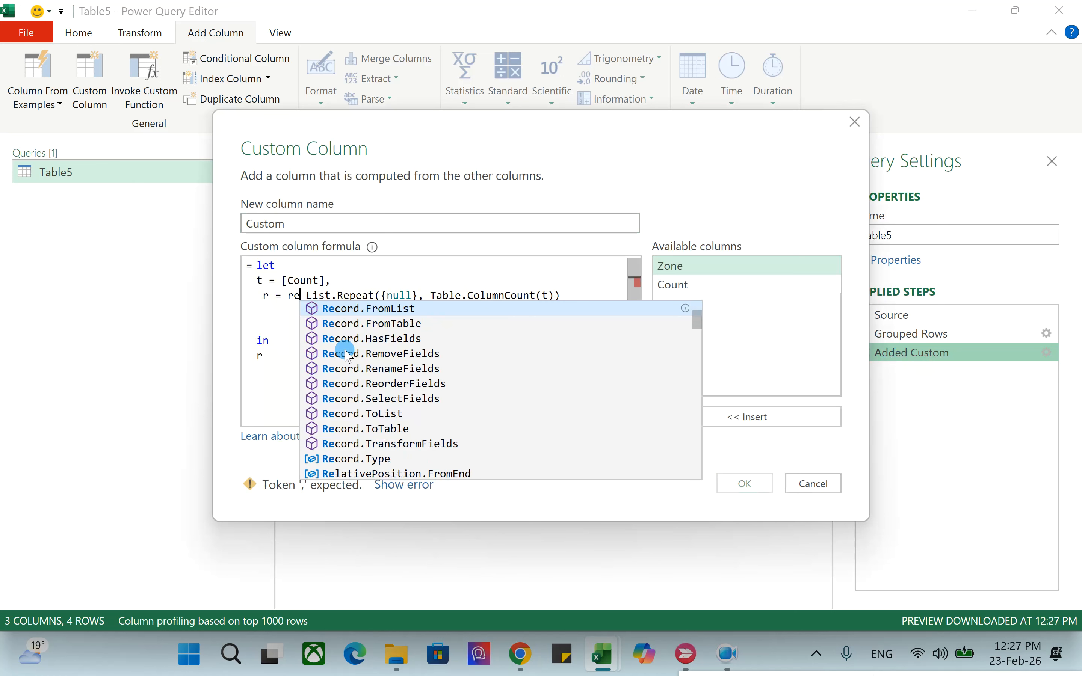
pyautogui.press('Tab')
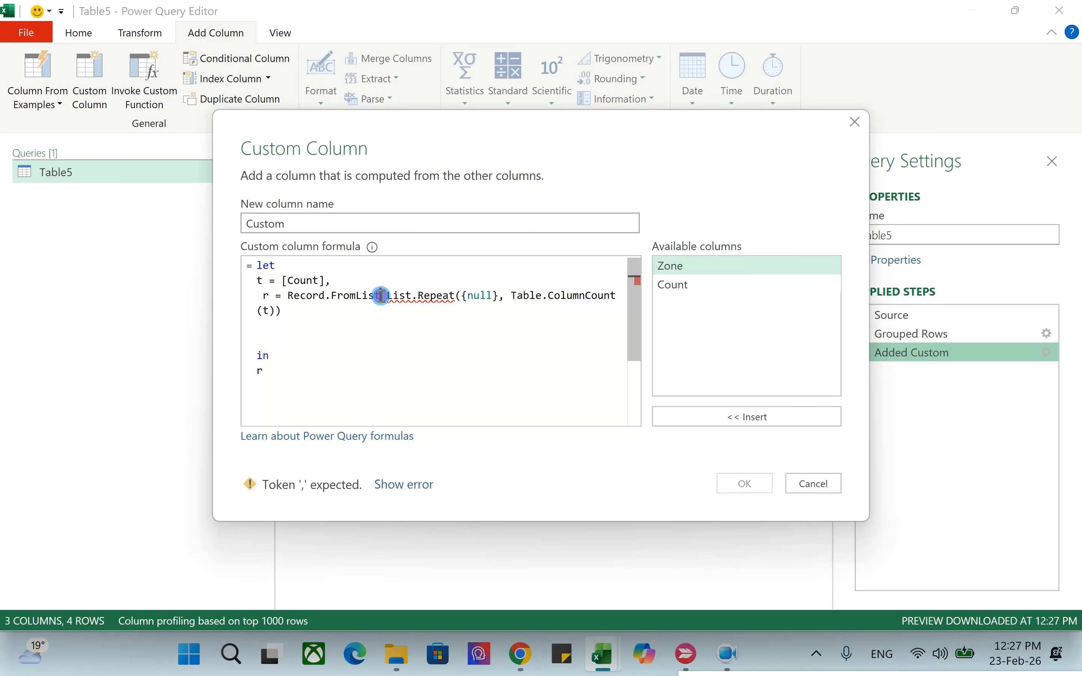
pyautogui.press('BackSpace')
pyautogui.write('(')
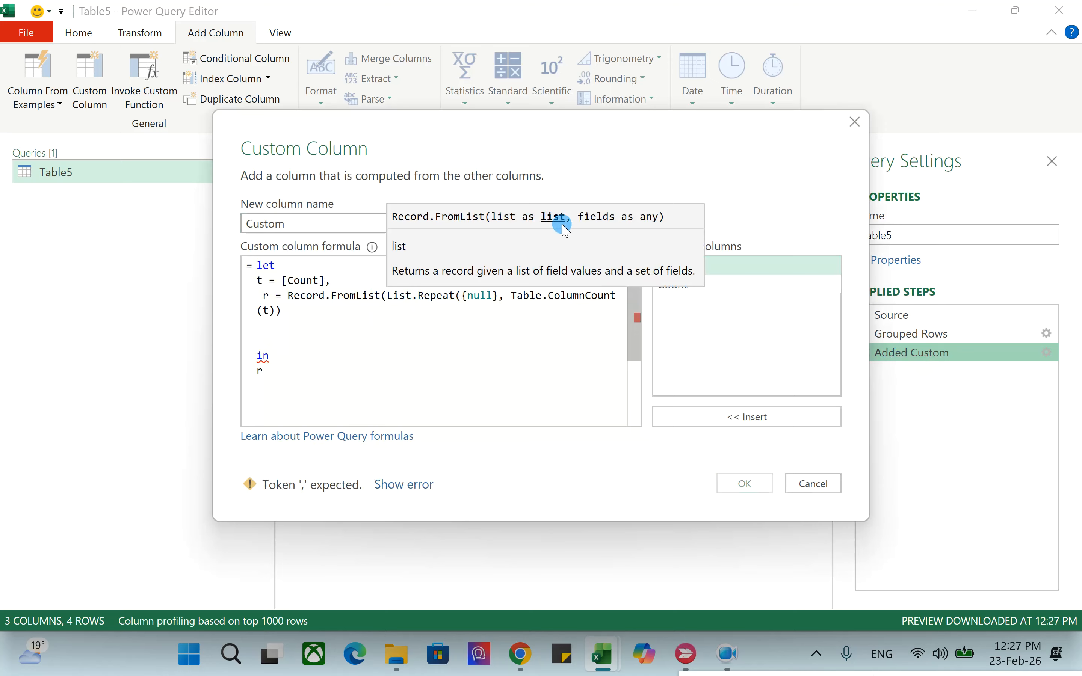
# Supply Table.ColumnNames(t) as the fields argument of Record.FromList, close the function and apply the formula.
pyautogui.click(326, 315)
pyautogui.write(',')
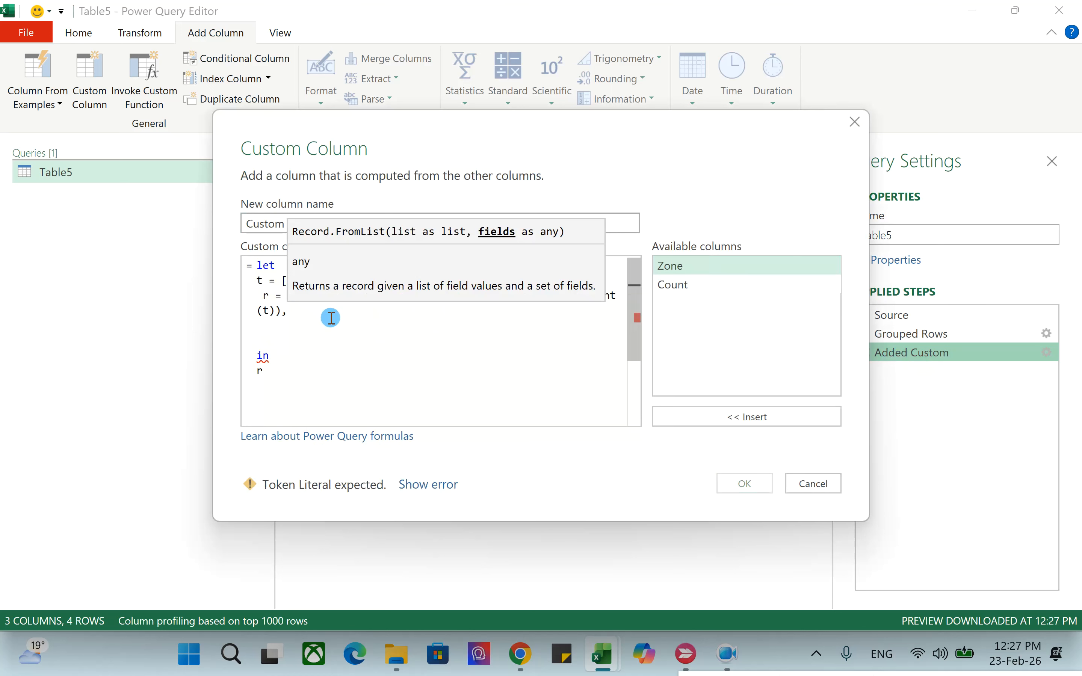
pyautogui.write('table')
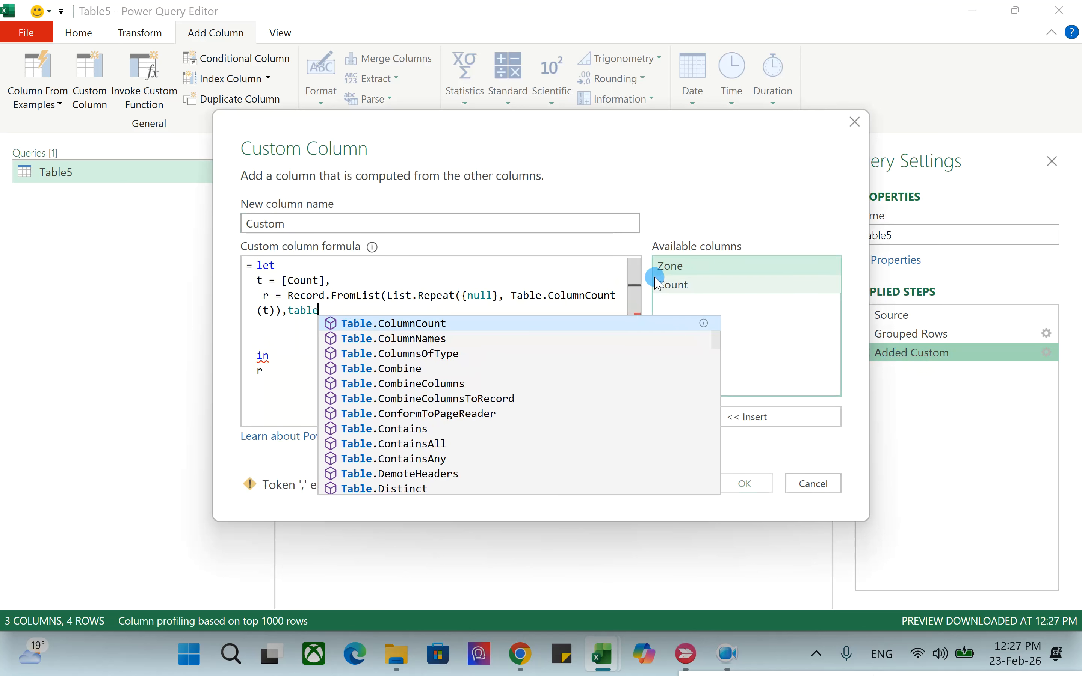
pyautogui.press('Down')
pyautogui.press('Tab')
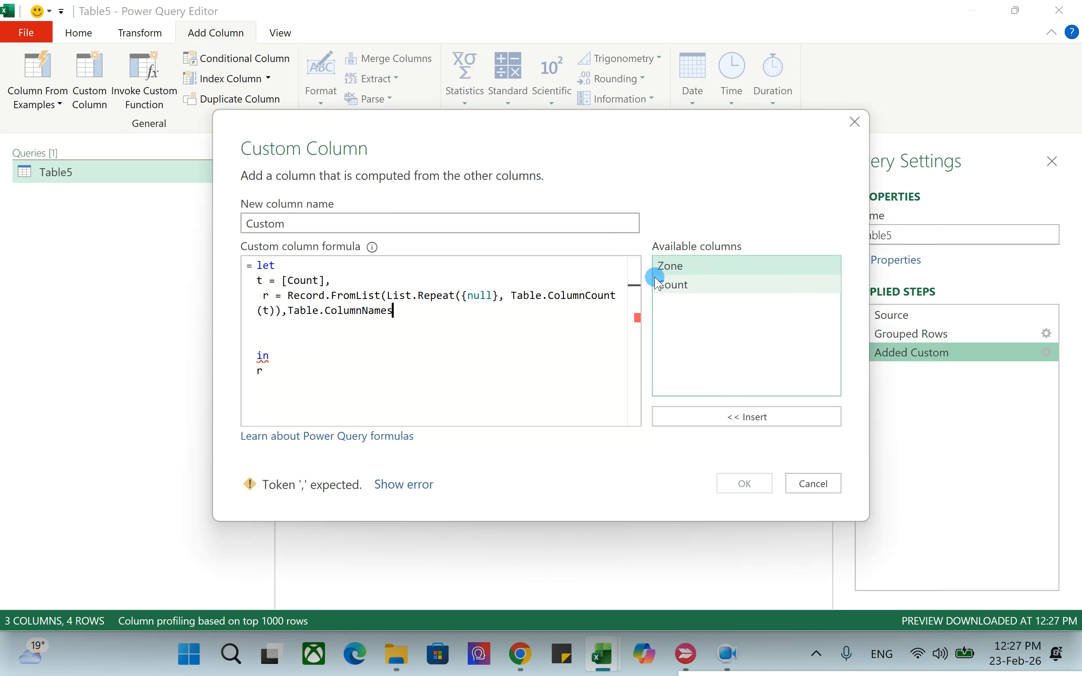
pyautogui.write('(t)')
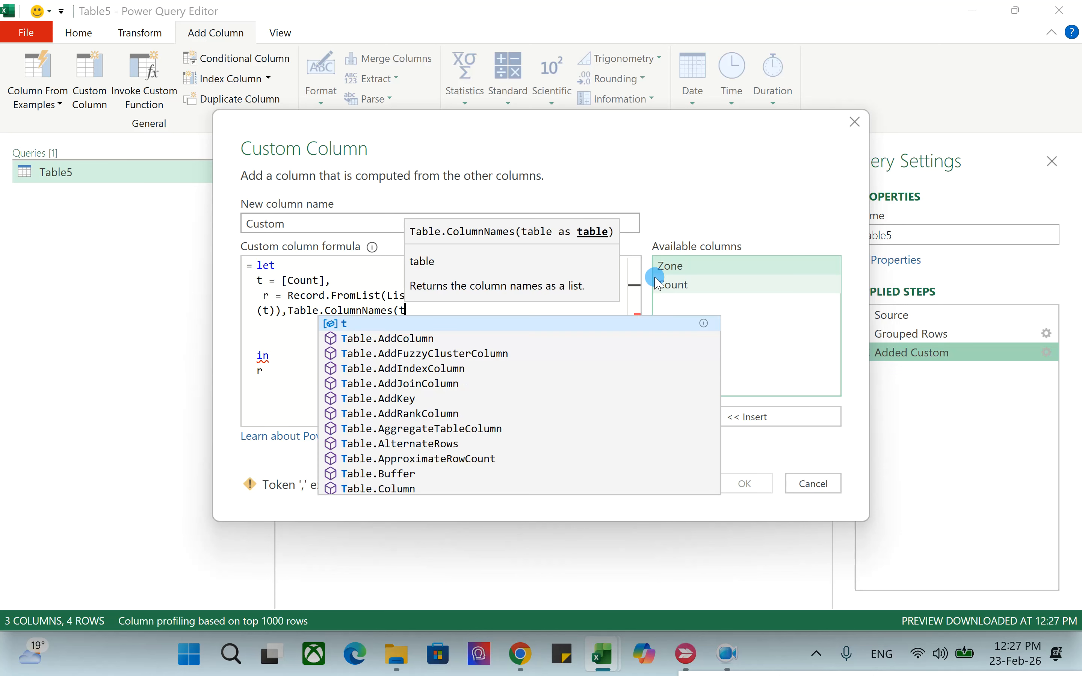
pyautogui.write(',')
pyautogui.press('BackSpace')
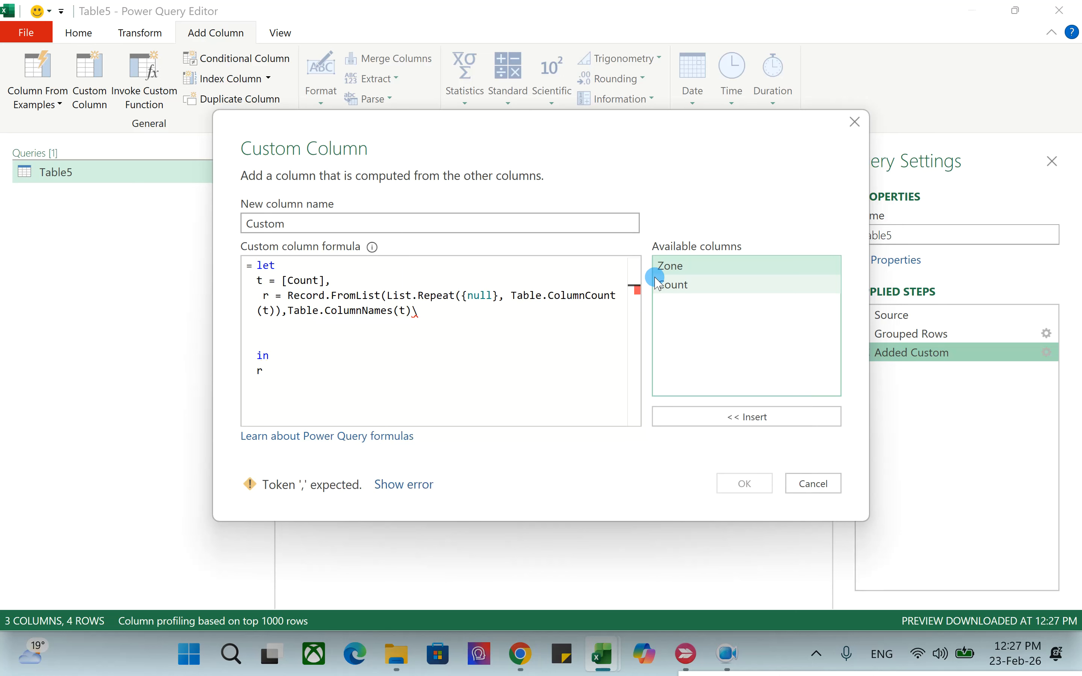
pyautogui.write(')')
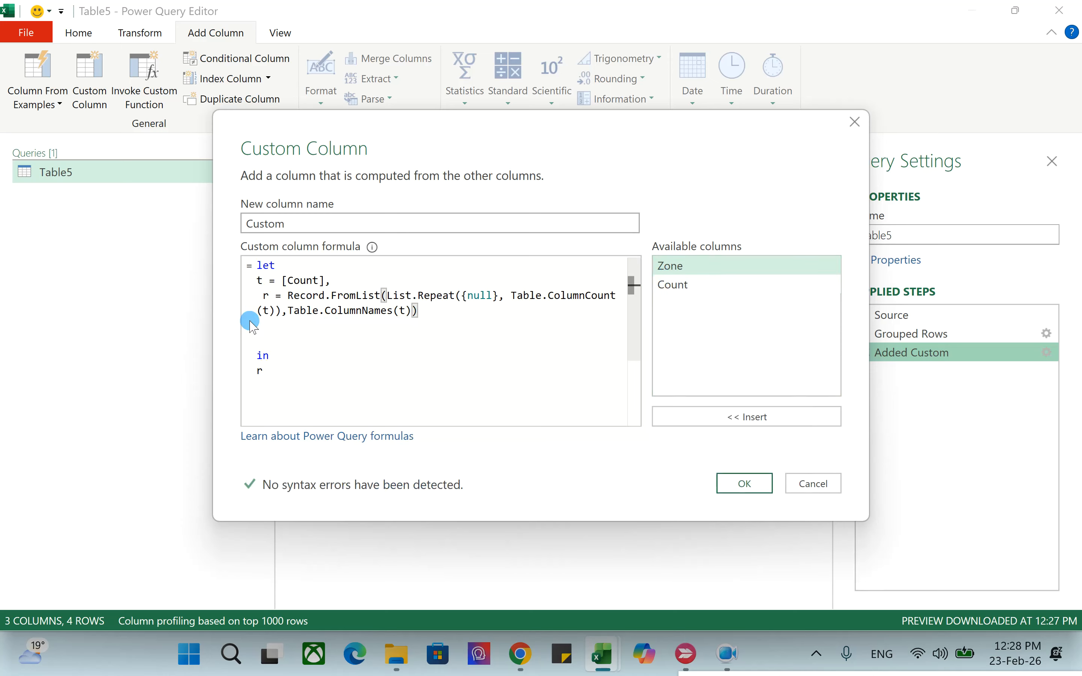
pyautogui.click(744, 483)
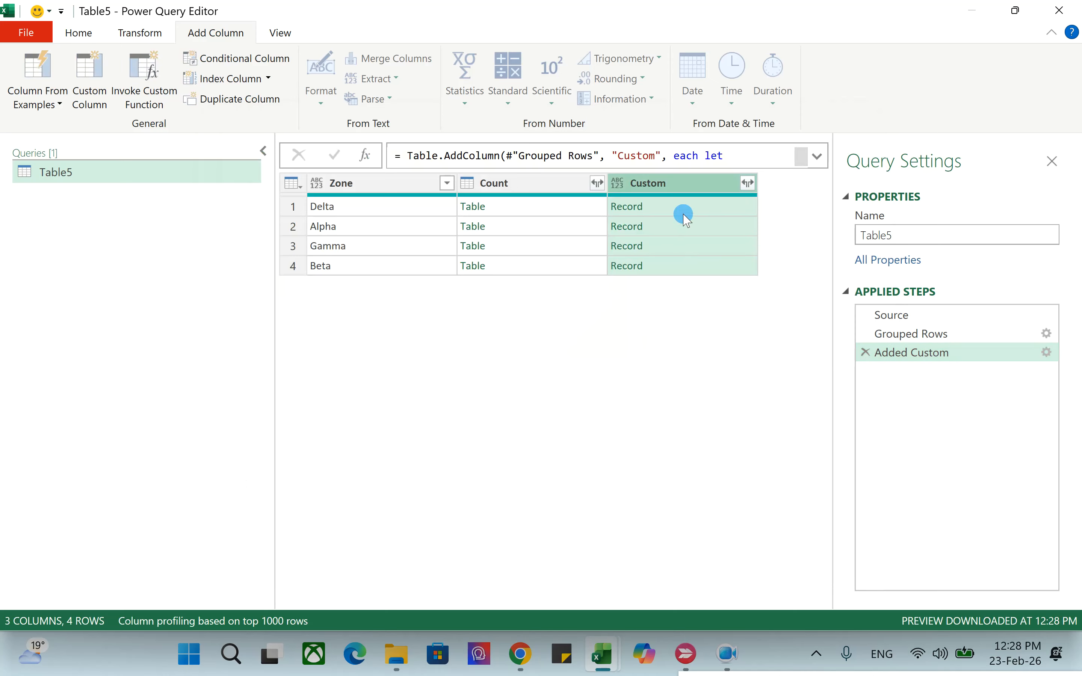
# Preview Delta's record in a larger preview area and compare its fields with Delta's nested table in the Count column.
pyautogui.click(684, 204)
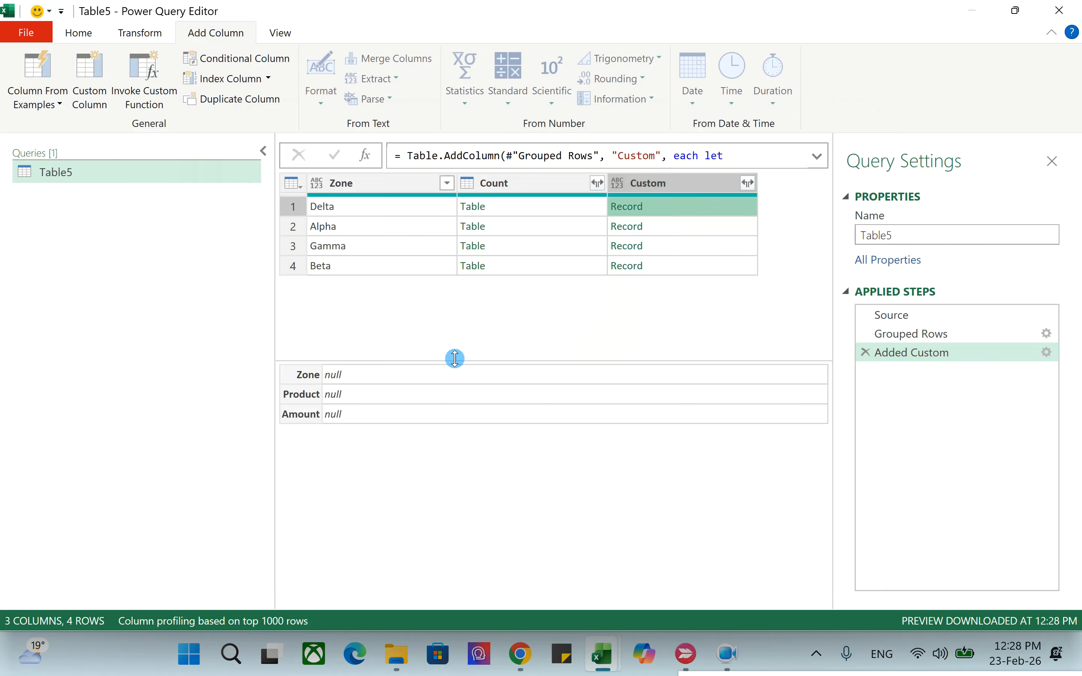
pyautogui.moveTo(455, 360); pyautogui.dragTo(453, 324)
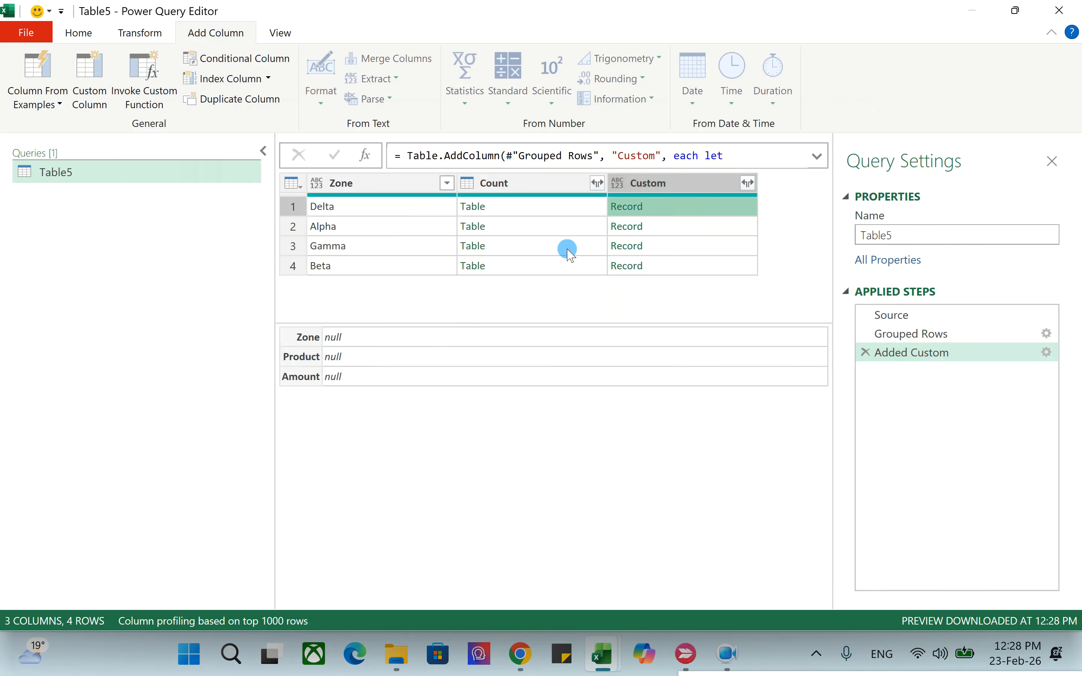
pyautogui.click(525, 206)
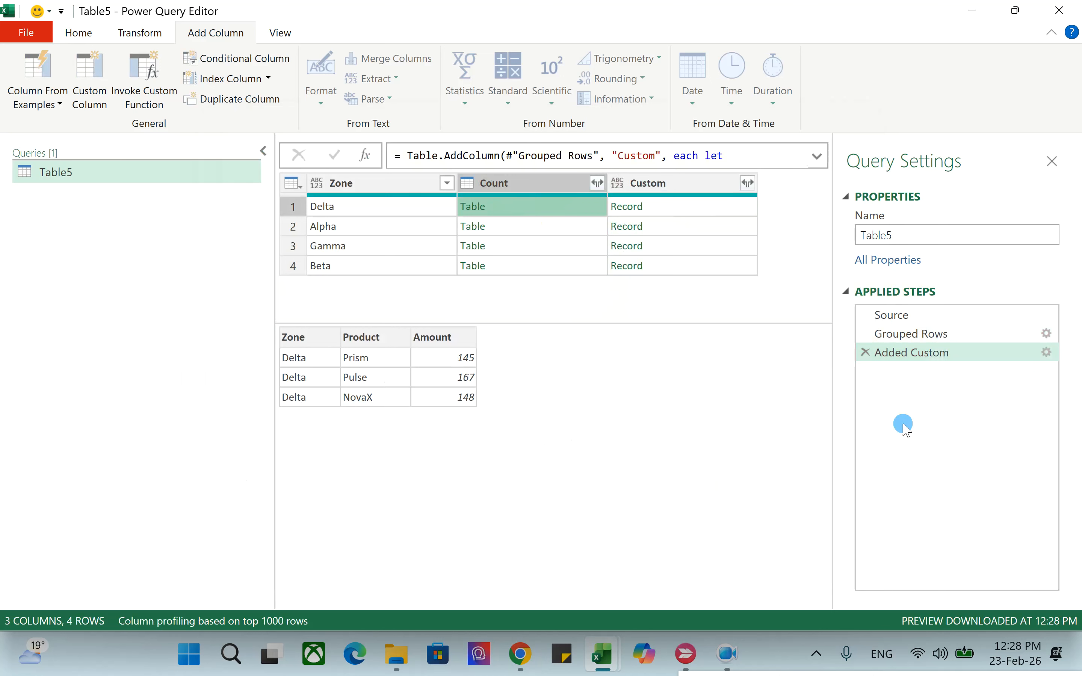
# Reopen the Added Custom formula and add a third variable, insert, that begins with Table.InsertRows(.
pyautogui.doubleClick(921, 361)
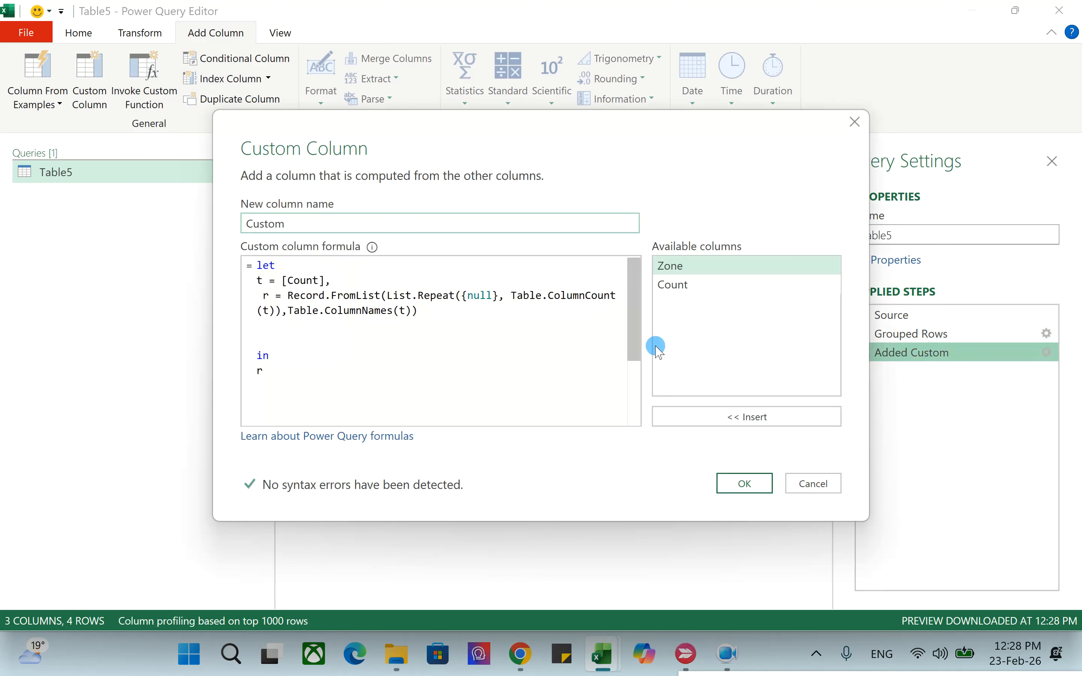
pyautogui.click(431, 312)
pyautogui.write(',')
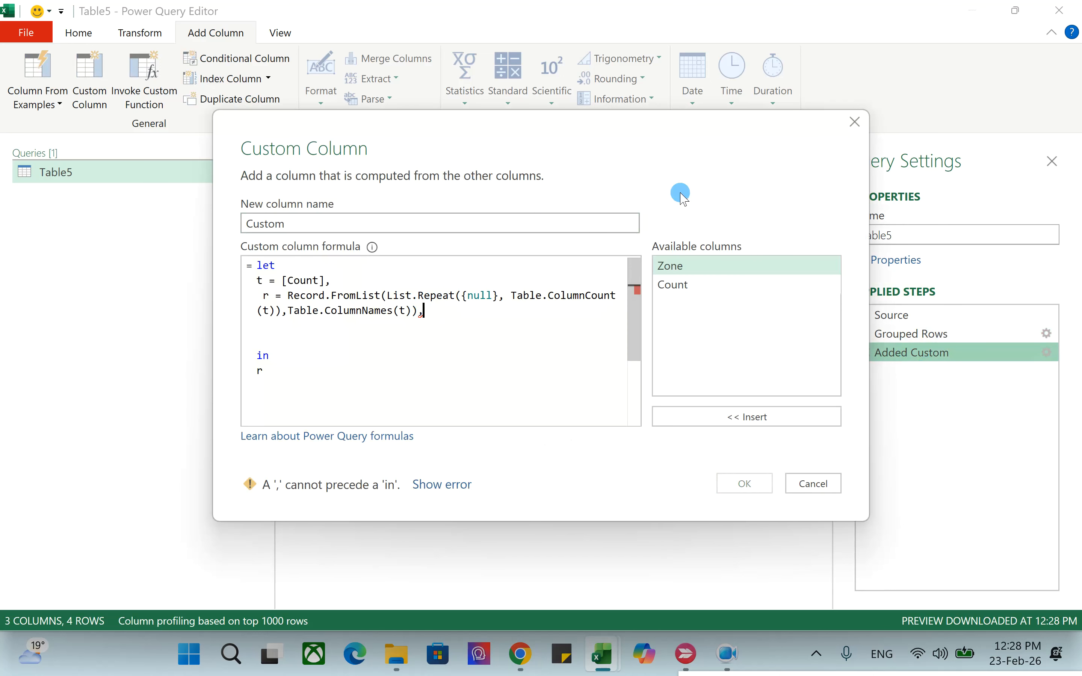
pyautogui.press('Return')
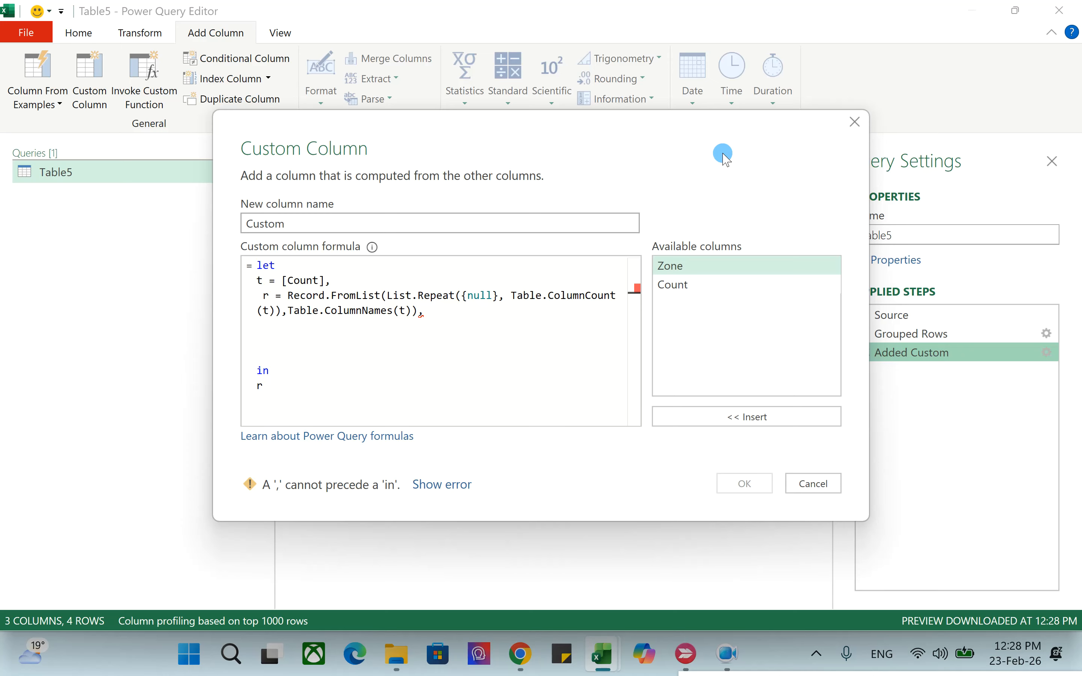
pyautogui.write('insert = ')
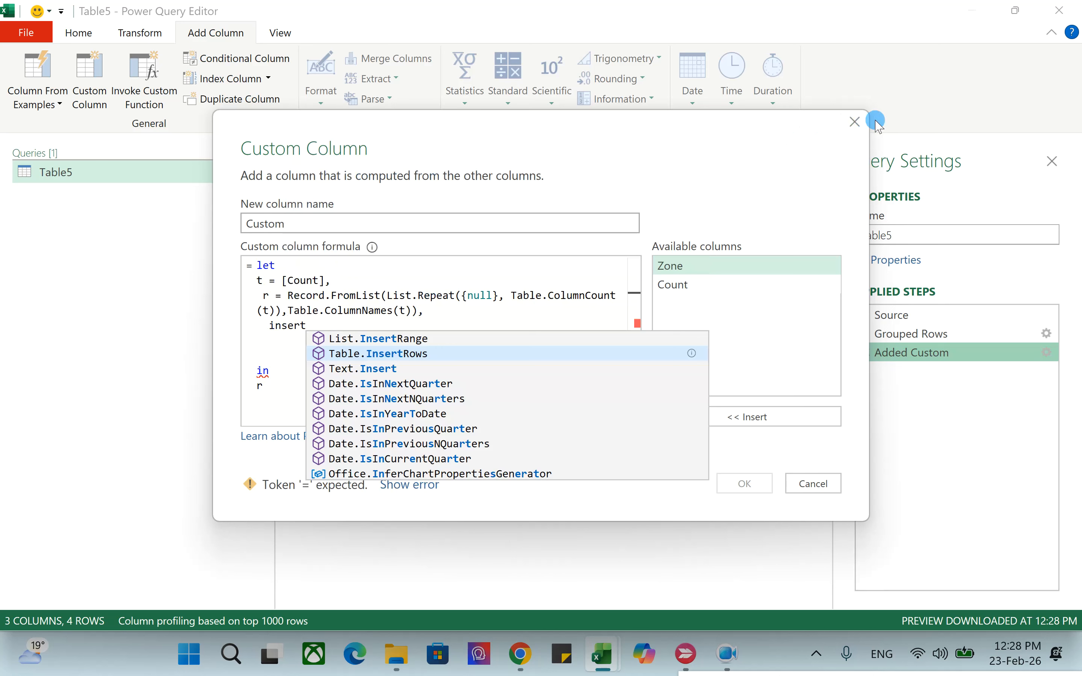
pyautogui.write('tableinse')
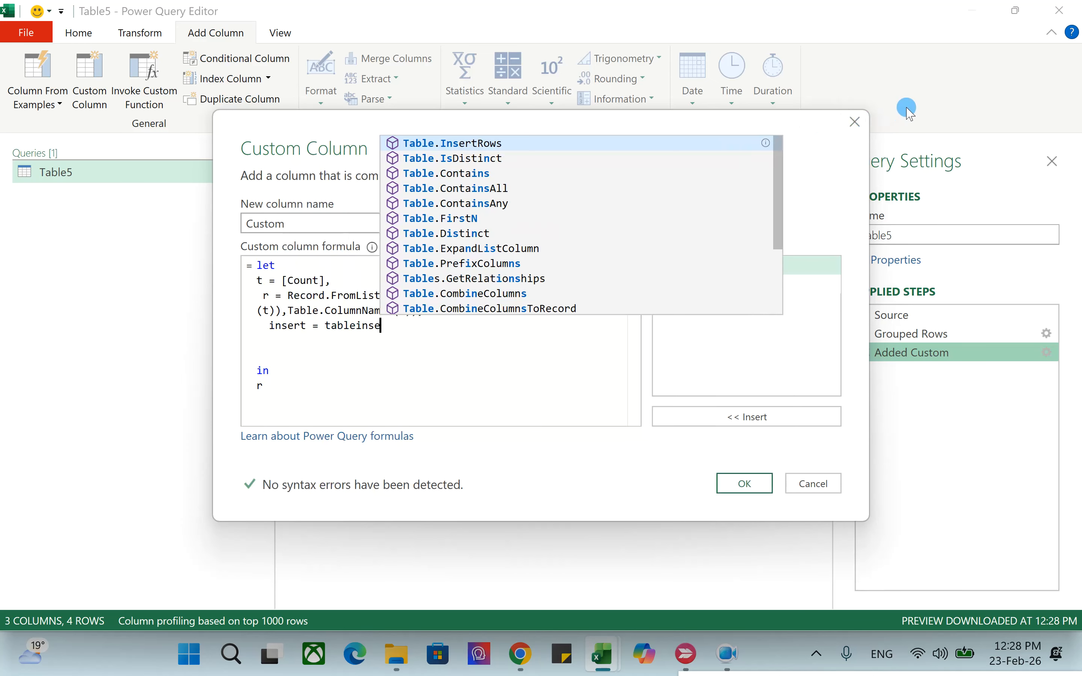
pyautogui.write('r')
pyautogui.press('Tab')
pyautogui.write('(')
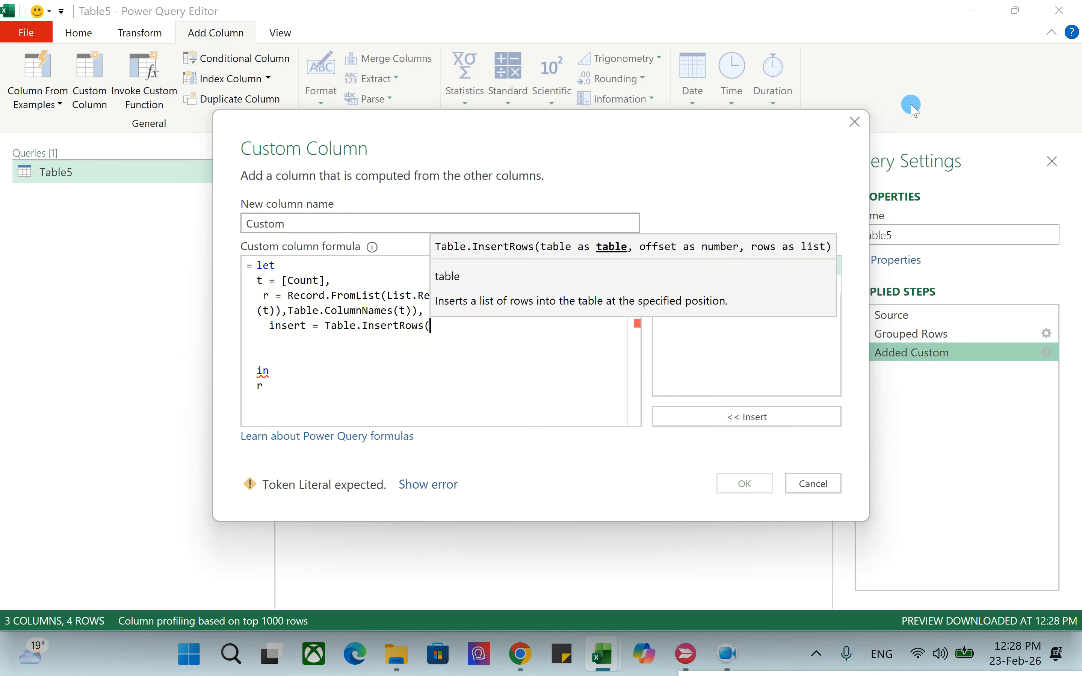
# Complete Table.InsertRows in the insert variable with table t, offset Table.RowCount(t) and rows {r}, and close the function.
pyautogui.write('t')
pyautogui.press('BackSpace')
pyautogui.write('t,')
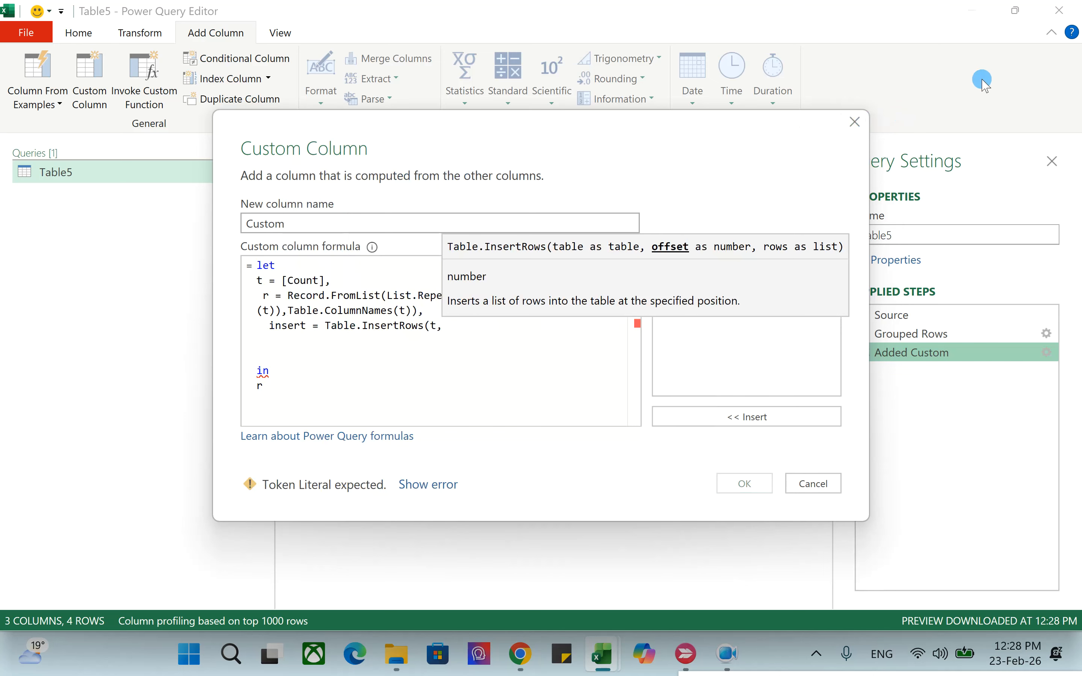
pyautogui.write('tab')
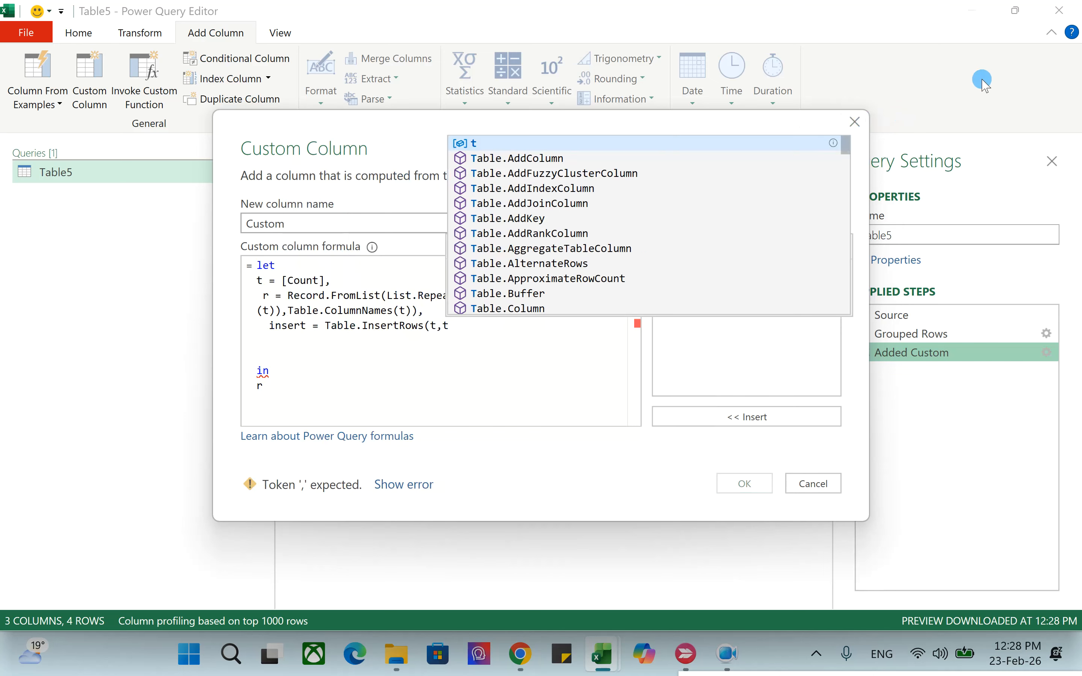
pyautogui.write('lerow')
pyautogui.press('Tab')
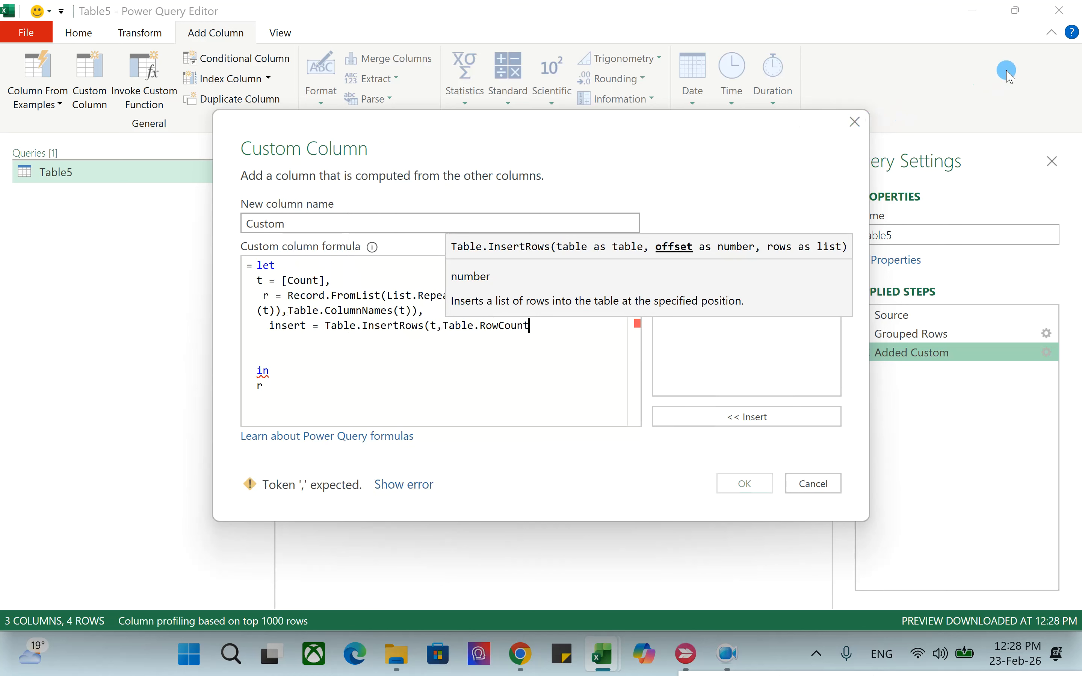
pyautogui.write('(')
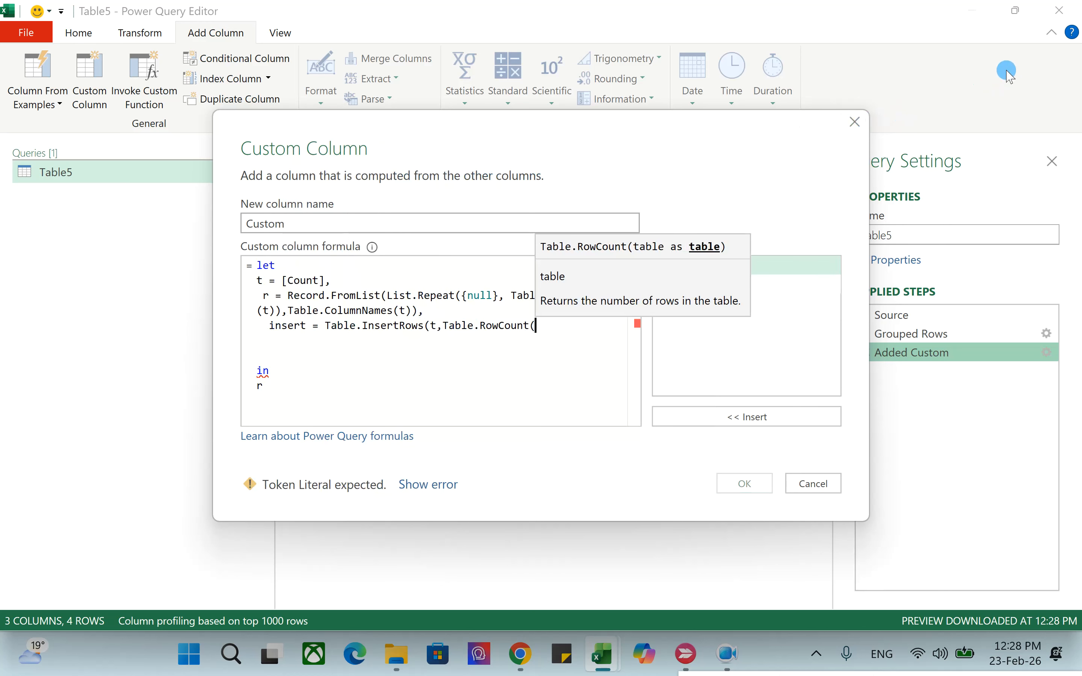
pyautogui.write('t),')
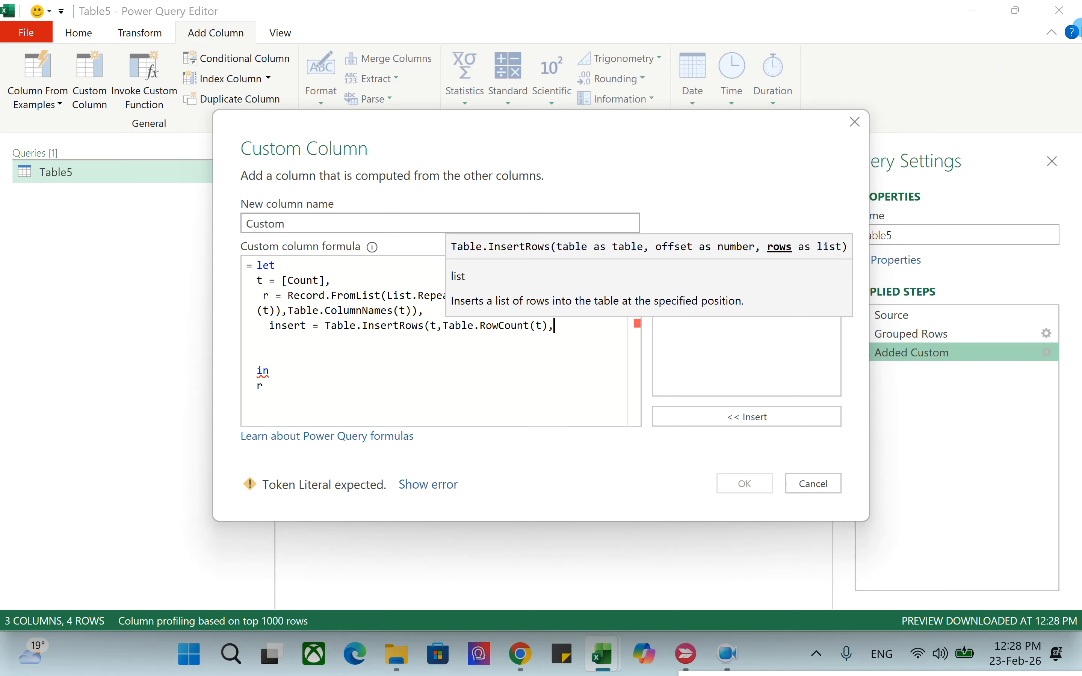
pyautogui.write('{r}')
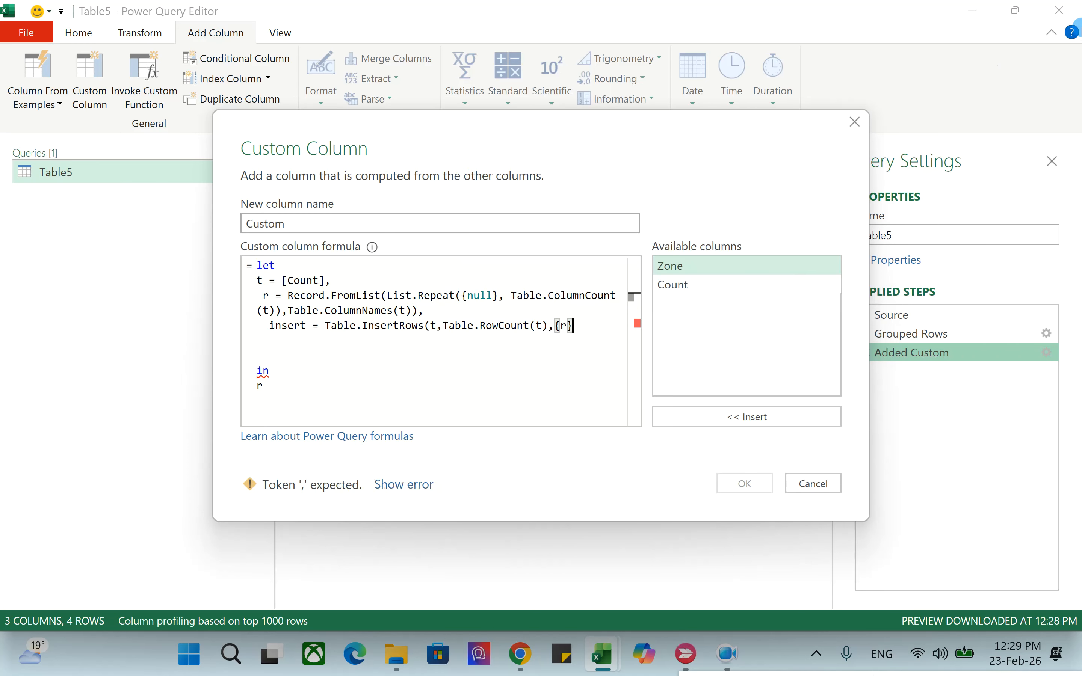
pyautogui.write(')')
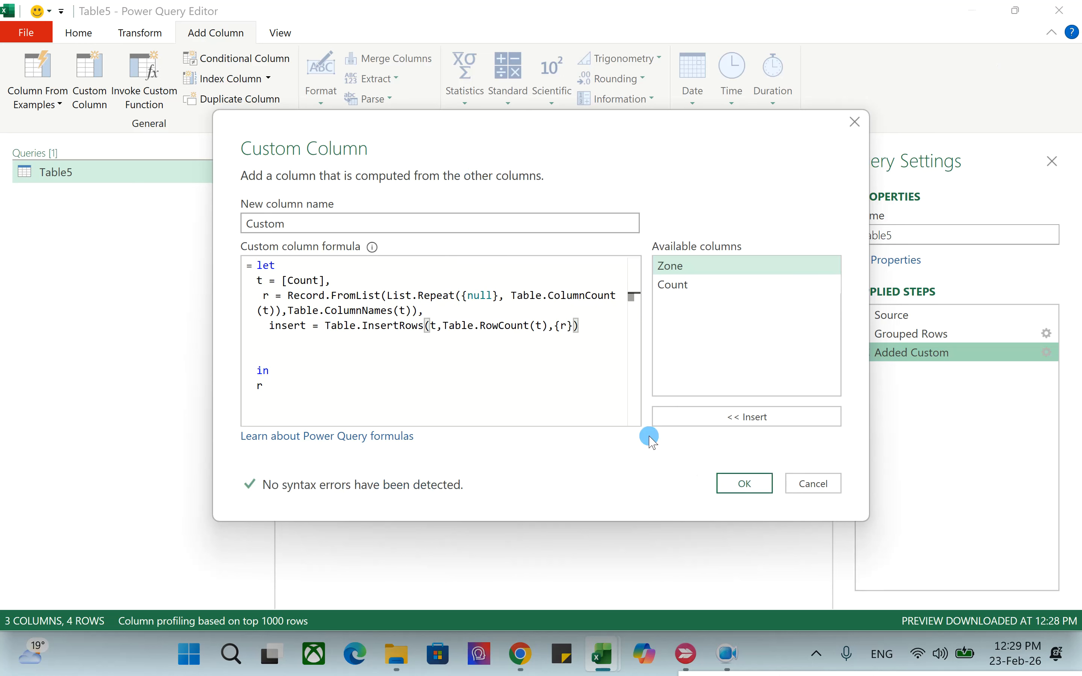
# Replace r with insert as the formula's output after in, and apply the custom column.
pyautogui.doubleClick(304, 325)
pyautogui.hotkey('ctrl', 'c')
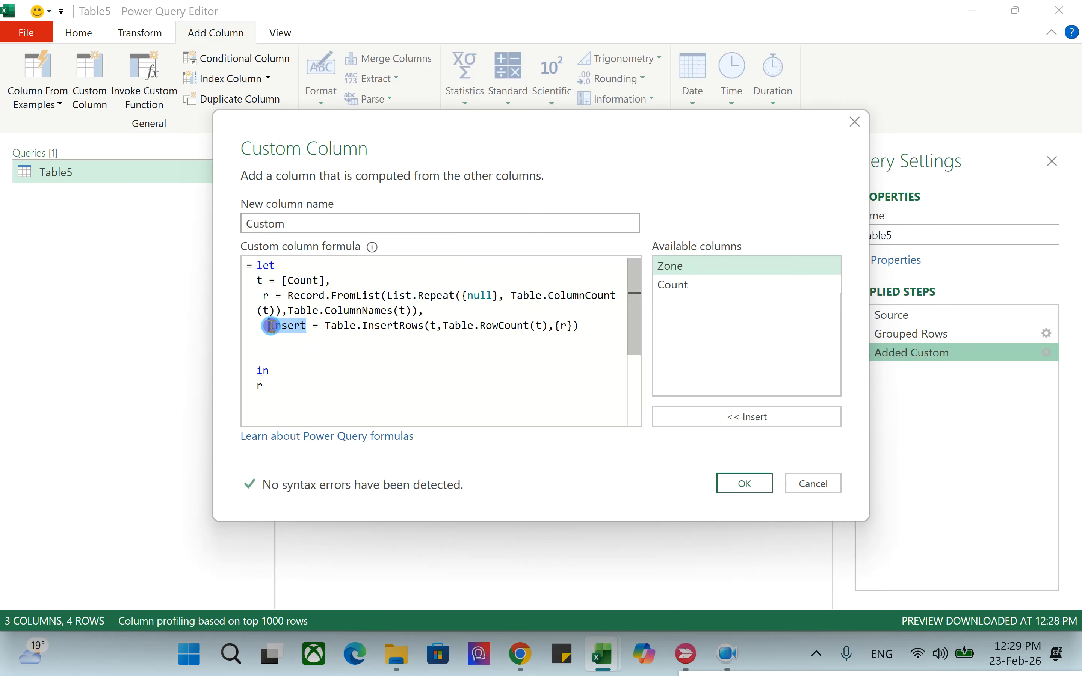
pyautogui.doubleClick(259, 386)
pyautogui.hotkey('ctrl', 'v')
pyautogui.click(751, 483)
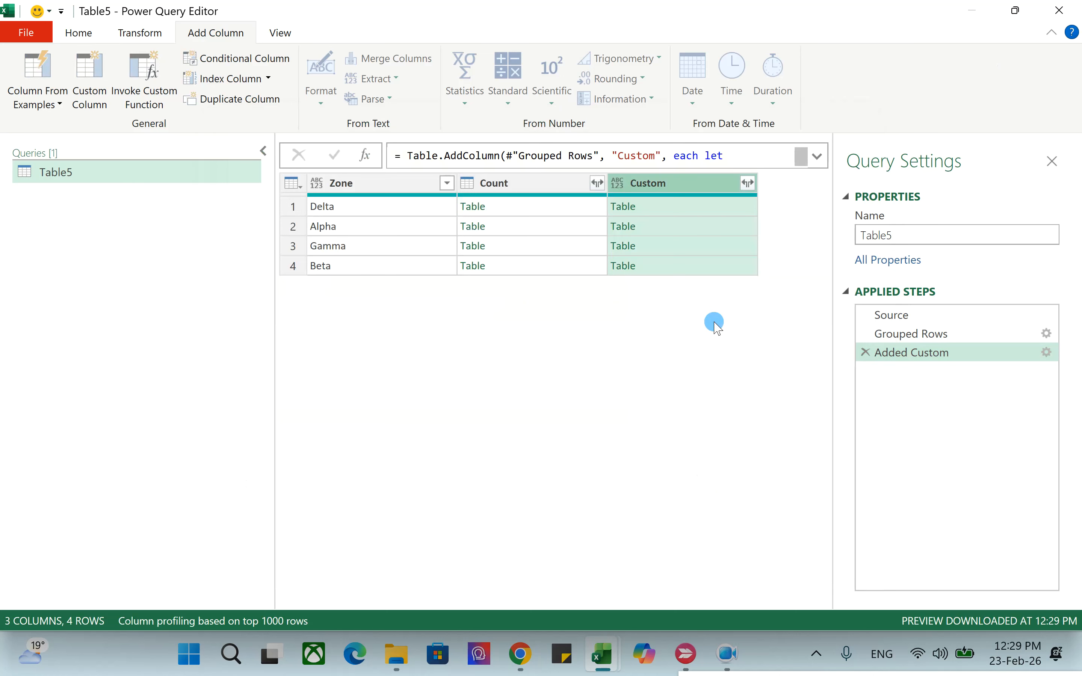
# Preview the nested tables for Delta, Alpha, Gamma and Beta in the Custom column to check for the inserted null row.
pyautogui.click(693, 206)
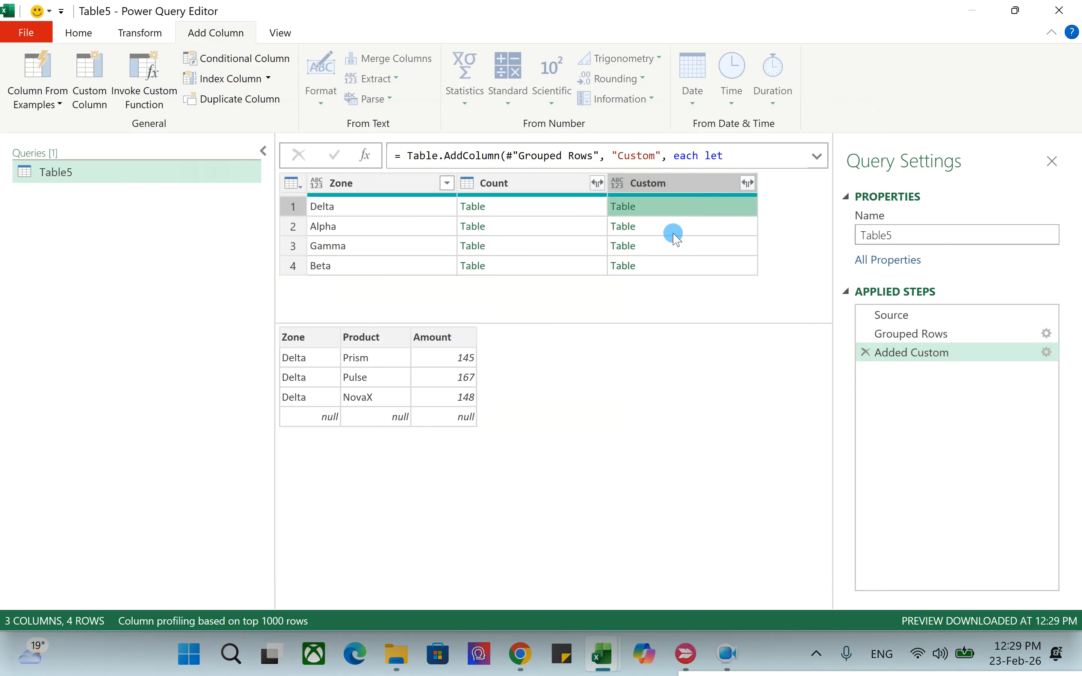
pyautogui.click(672, 228)
pyautogui.click(671, 247)
pyautogui.click(715, 268)
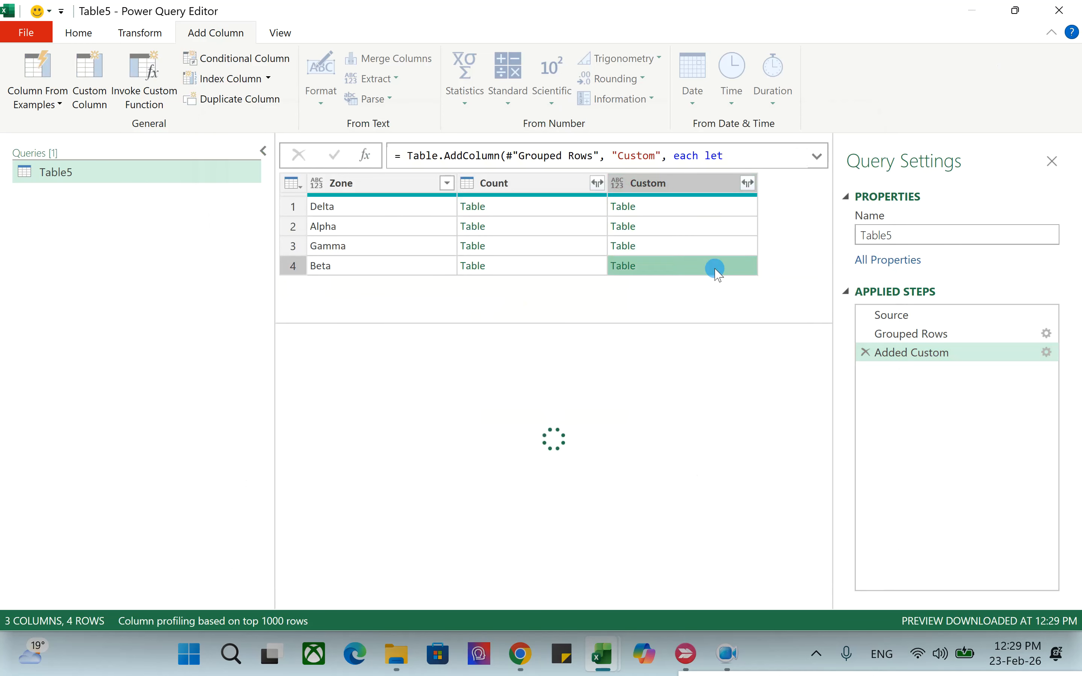
# Remove all columns except Custom and expand its nested tables into Zone, Product and Amount without a column name prefix.
pyautogui.click(698, 183)
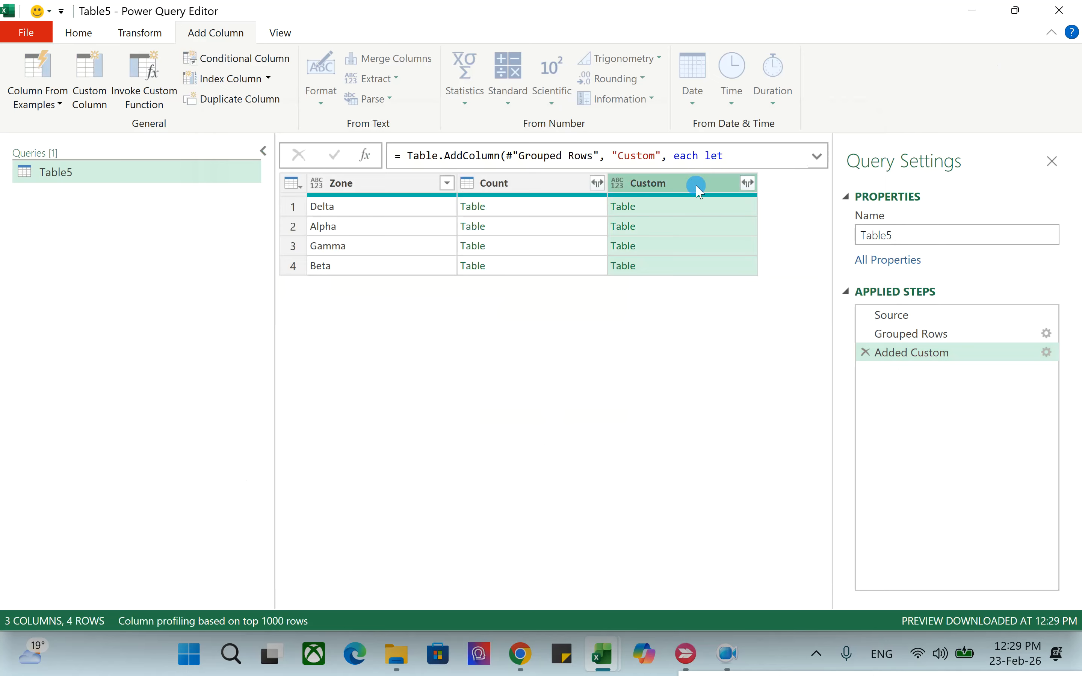
pyautogui.rightClick(697, 186)
pyautogui.click(761, 232)
pyautogui.click(447, 183)
pyautogui.click(264, 359)
pyautogui.click(397, 392)
pyautogui.click(351, 402)
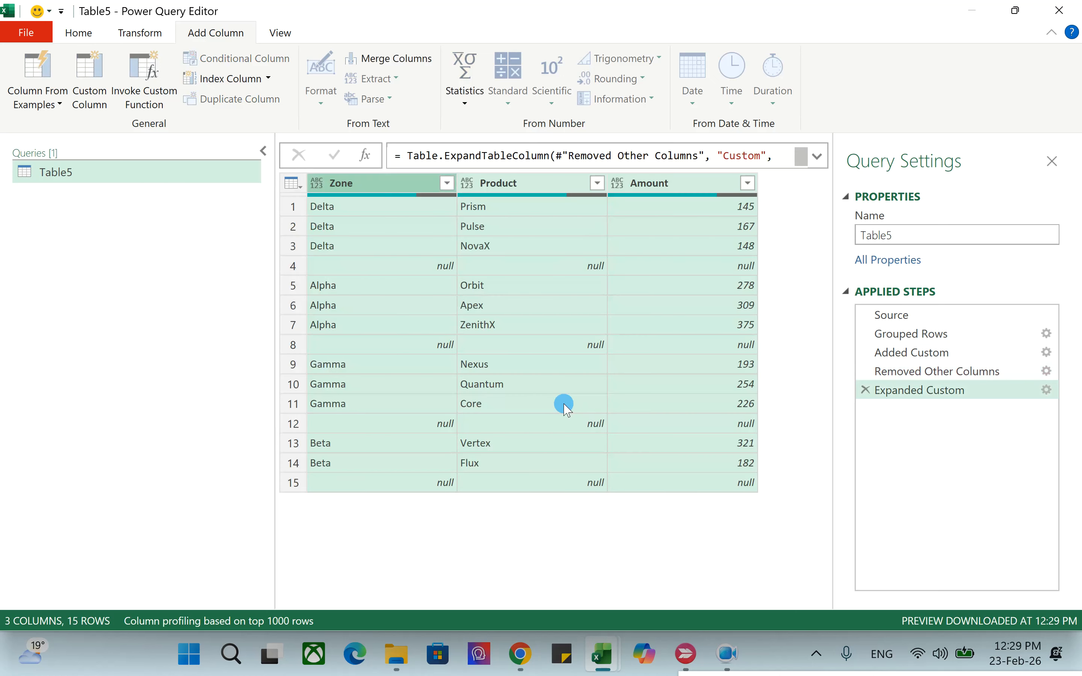
pyautogui.click(371, 185)
pyautogui.click(326, 265)
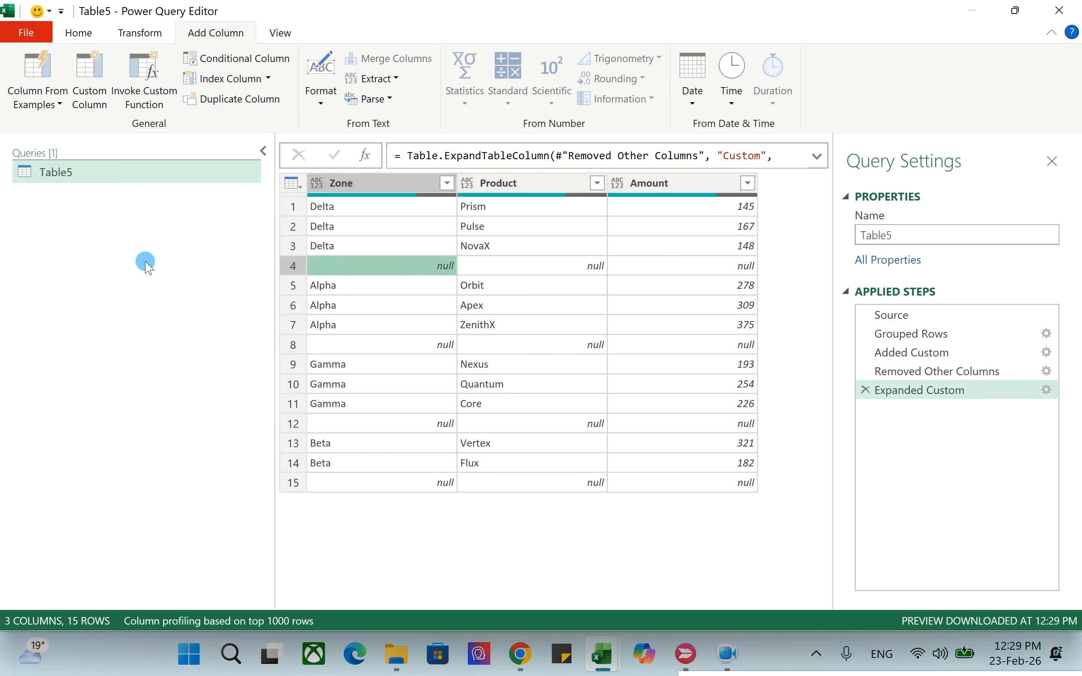
# Load the query as a table to the existing worksheet Sheet3, starting at cell G2.
pyautogui.click(75, 34)
pyautogui.click(25, 105)
pyautogui.click(82, 131)
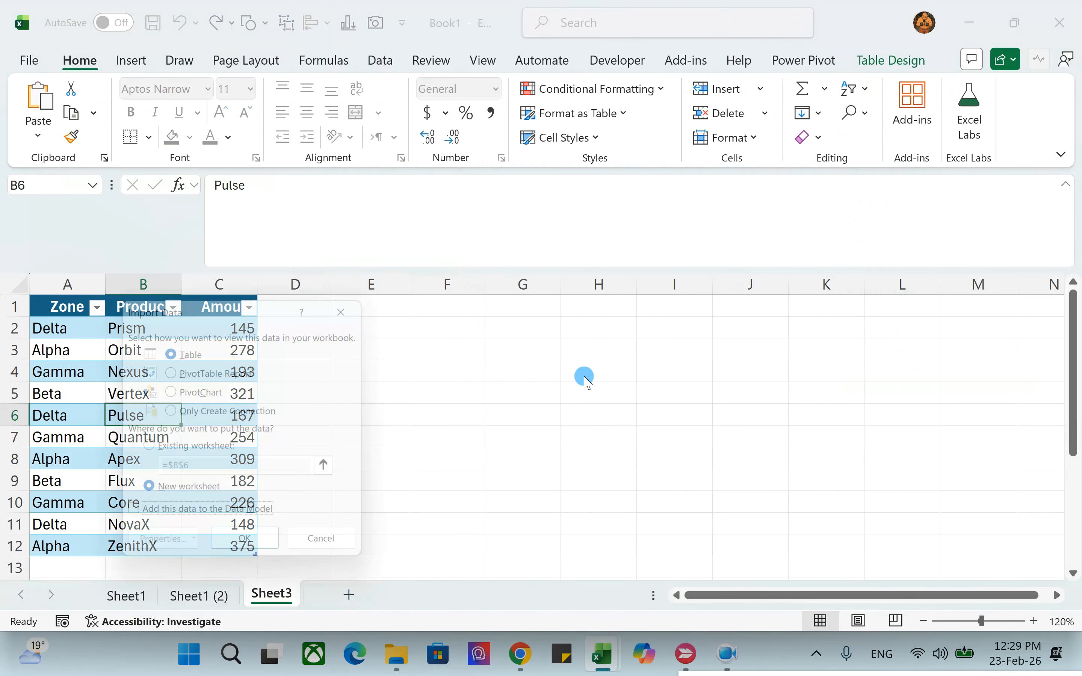
pyautogui.click(163, 448)
pyautogui.click(496, 351)
pyautogui.click(522, 329)
pyautogui.click(263, 549)
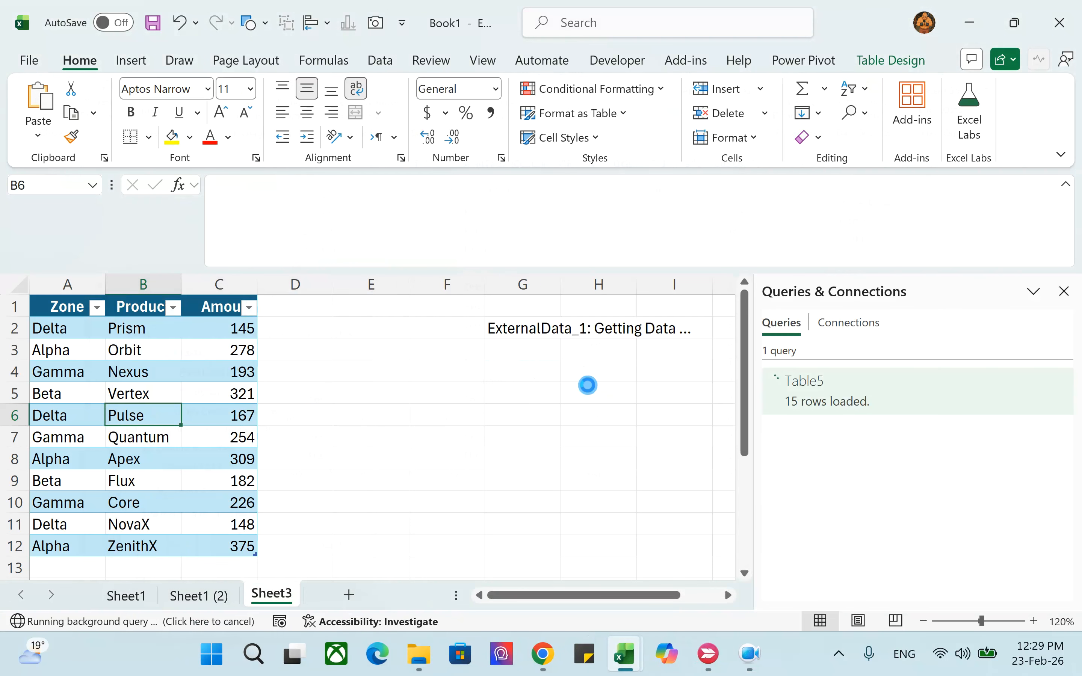
# Review the loaded table and enter a new zone name in cell A13, directly below the source table.
pyautogui.scroll(-4, 578, 401)
pyautogui.scroll(3, 581, 409)
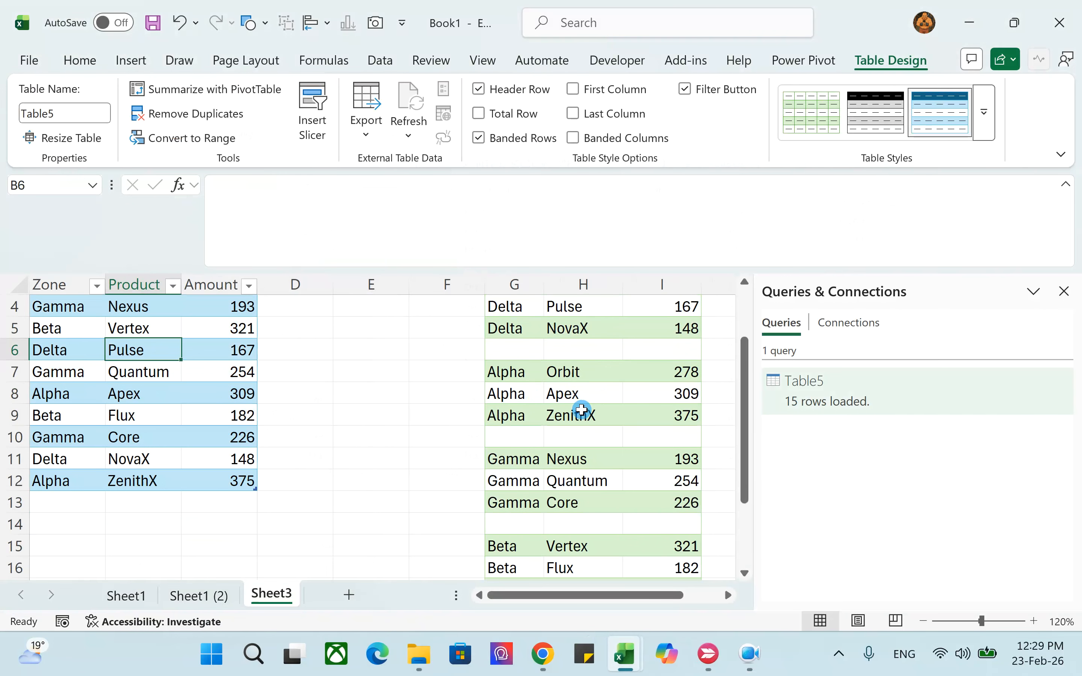
pyautogui.scroll(-1, 581, 410)
pyautogui.scroll(2, 580, 410)
pyautogui.moveTo(560, 596); pyautogui.dragTo(253, 454)
pyautogui.scroll(-2, 156, 437)
pyautogui.click(71, 434)
pyautogui.write('ab')
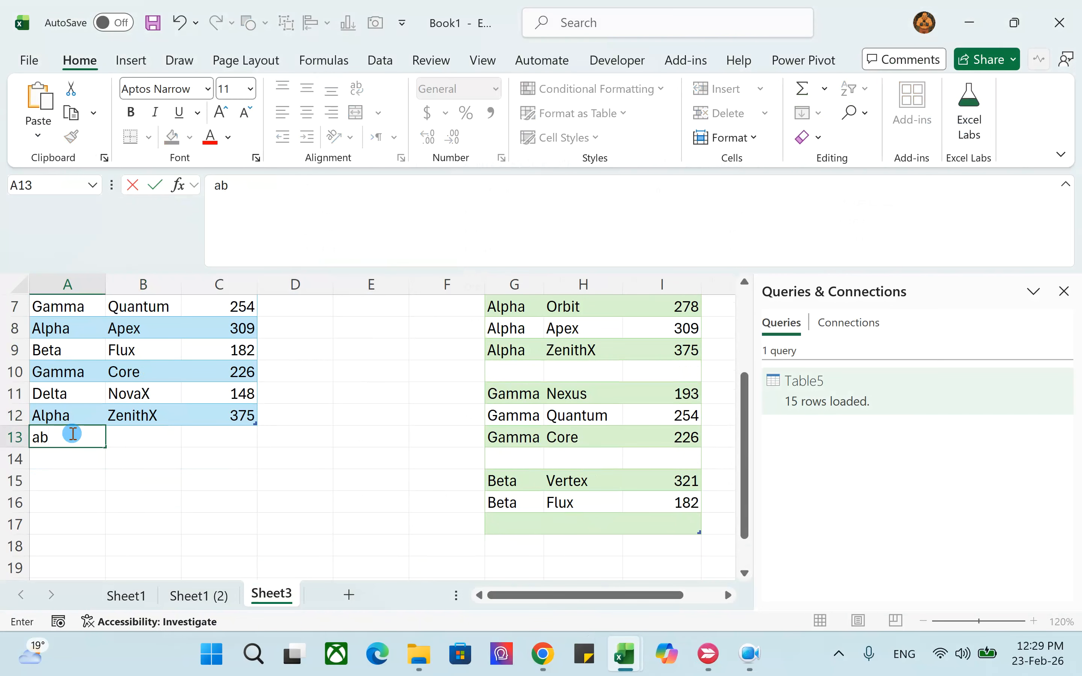
pyautogui.press('Escape')
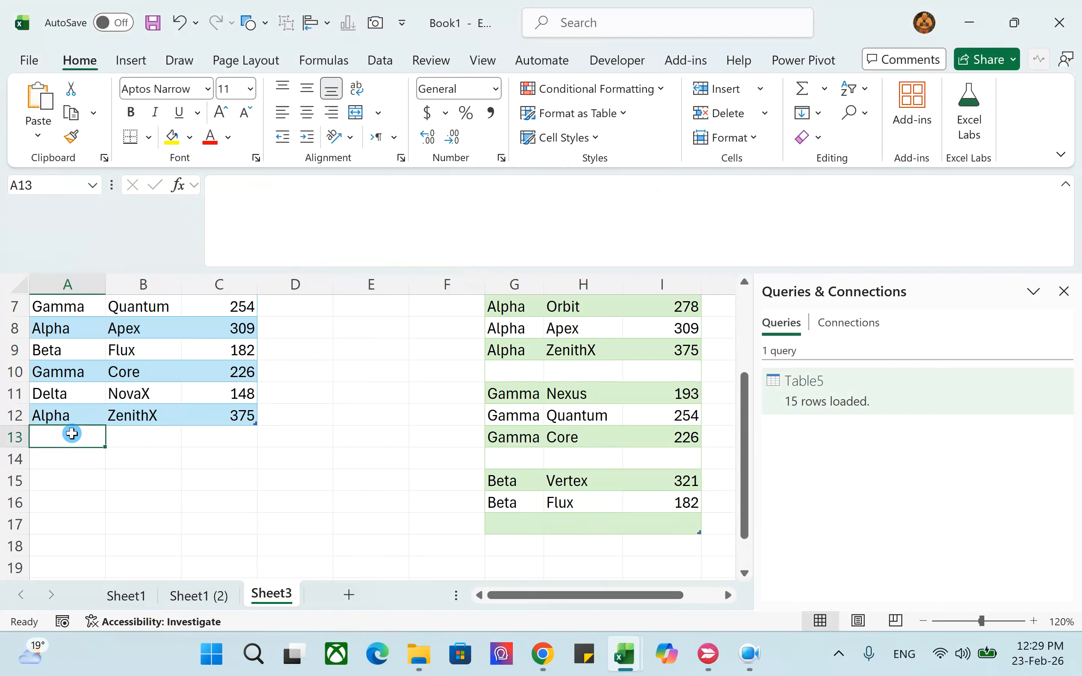
pyautogui.write('aboelamgd')
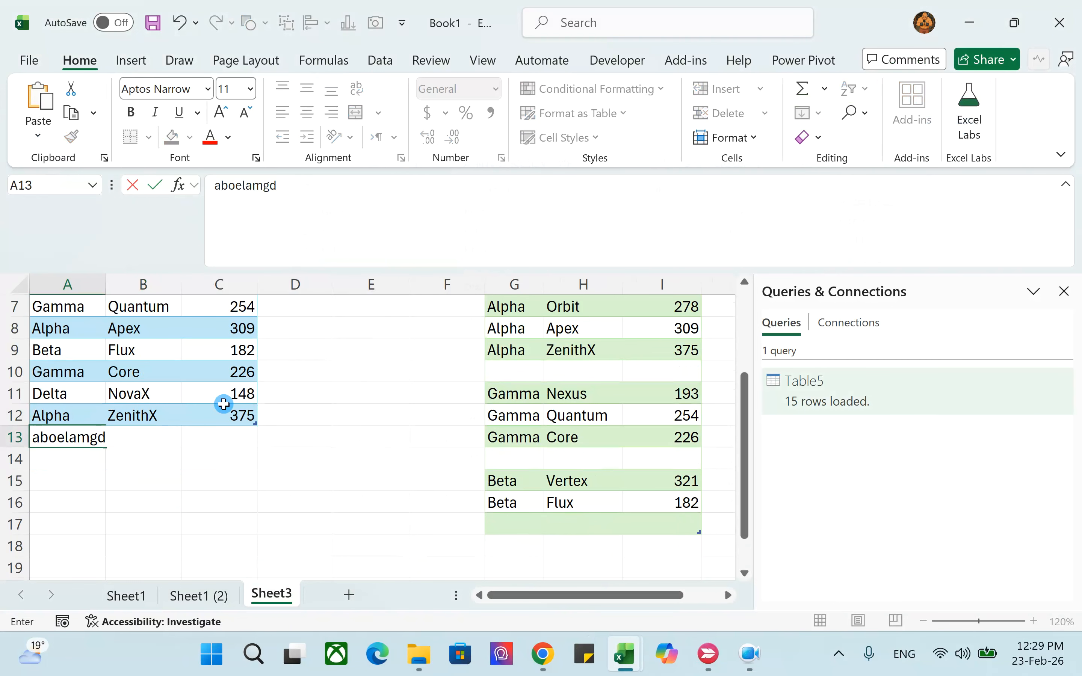
pyautogui.press('Return')
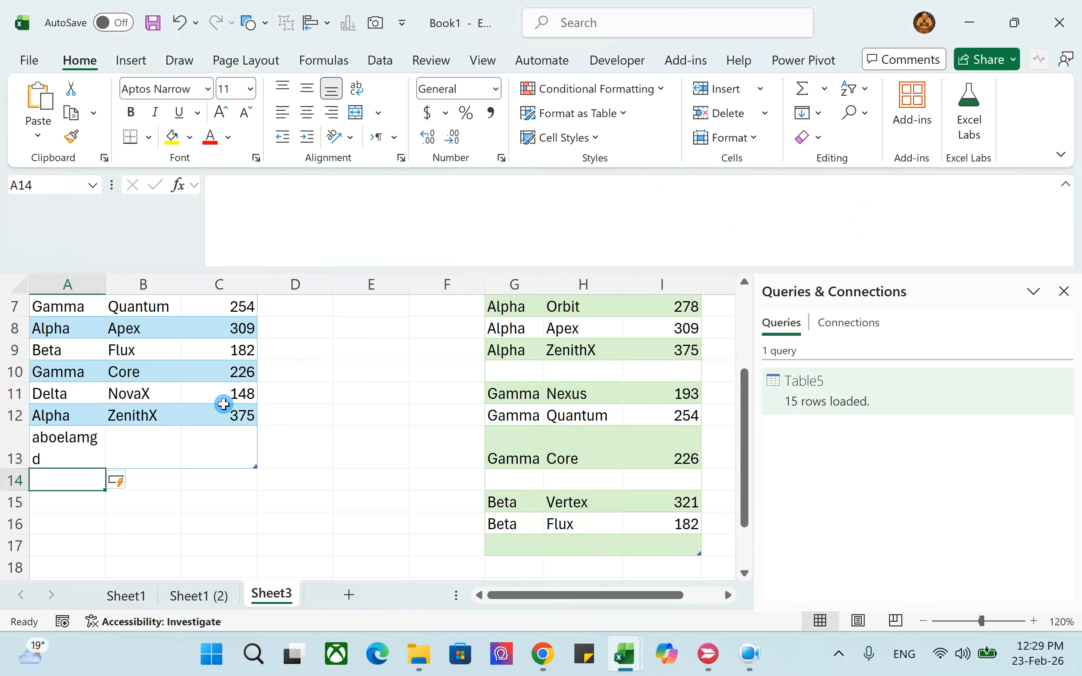
# Fill ZenithX and 375 down into B13:C13 and copy the new source row down through row 15.
pyautogui.click(129, 434)
pyautogui.hotkey('ctrl', 'd')
pyautogui.click(219, 429)
pyautogui.hotkey('ctrl', 'f')
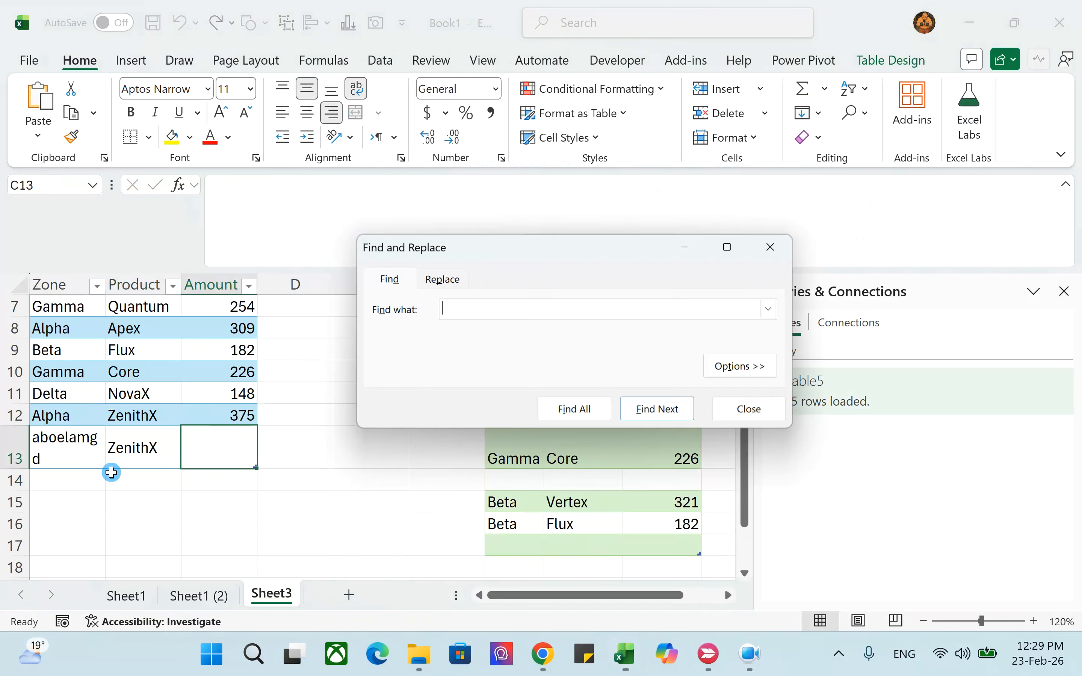
pyautogui.click(755, 414)
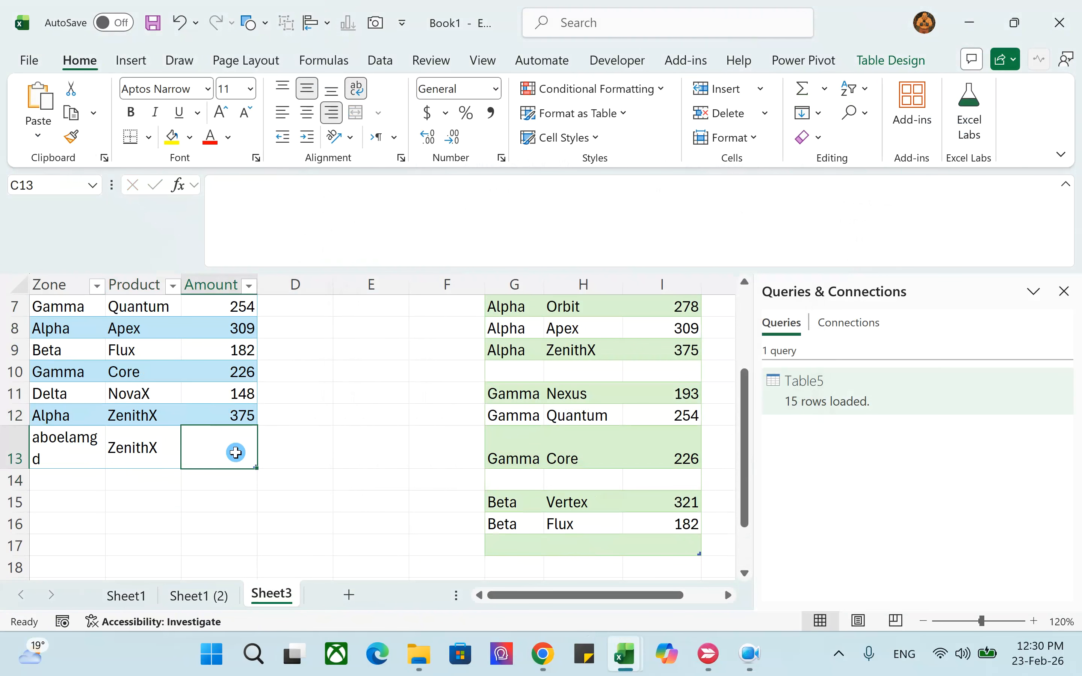
pyautogui.moveTo(67, 446); pyautogui.dragTo(223, 492)
pyautogui.hotkey('ctrl', 'd')
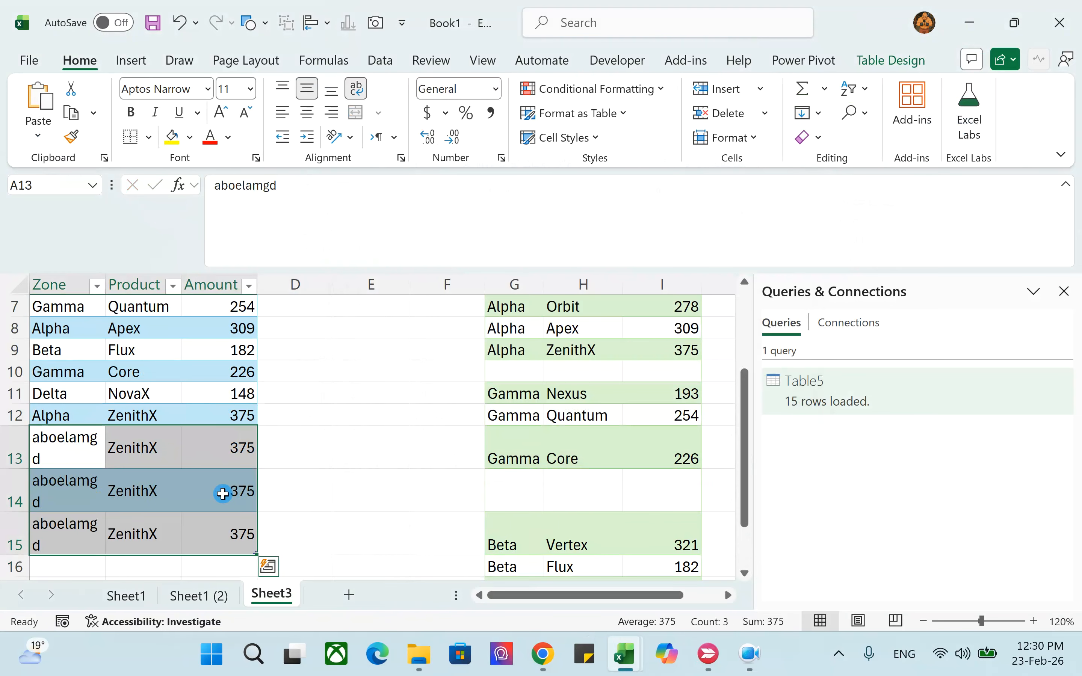
pyautogui.click(220, 463)
# Close the Queries & Connections pane and shrink the formula bar to a single line.
pyautogui.scroll(-1, 626, 501)
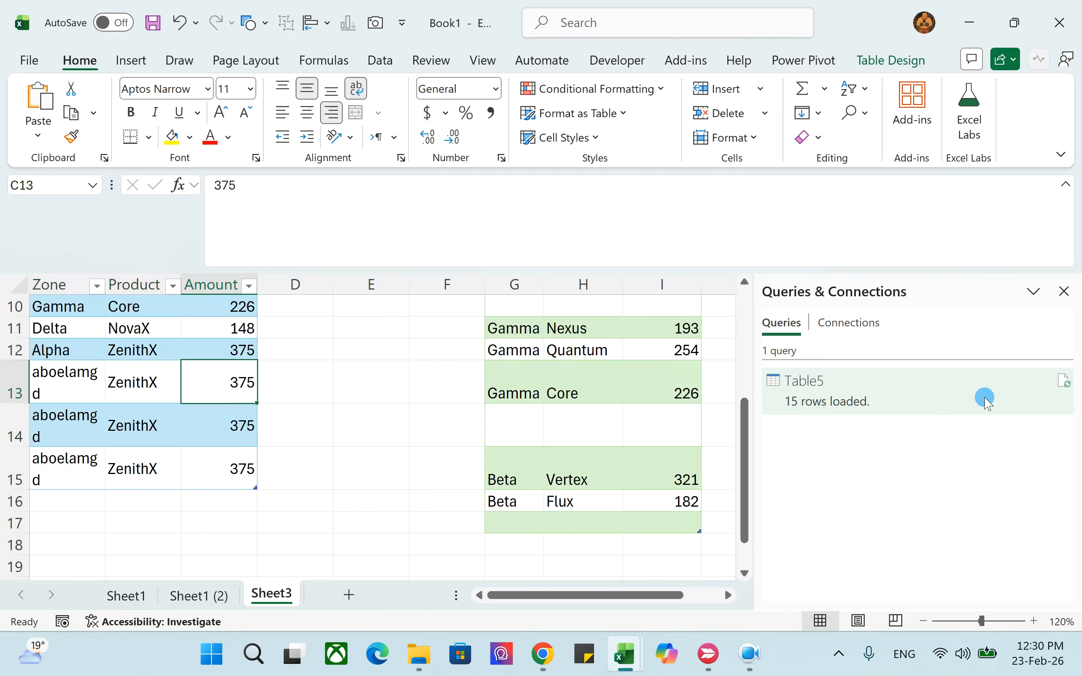
pyautogui.click(1063, 292)
pyautogui.moveTo(792, 268); pyautogui.dragTo(796, 181)
# Refresh the loaded query table in columns G to I to bring in the added source rows.
pyautogui.scroll(3, 693, 386)
pyautogui.rightClick(581, 385)
pyautogui.click(643, 188)
pyautogui.scroll(-3, 653, 362)
pyautogui.scroll(-1, 653, 363)
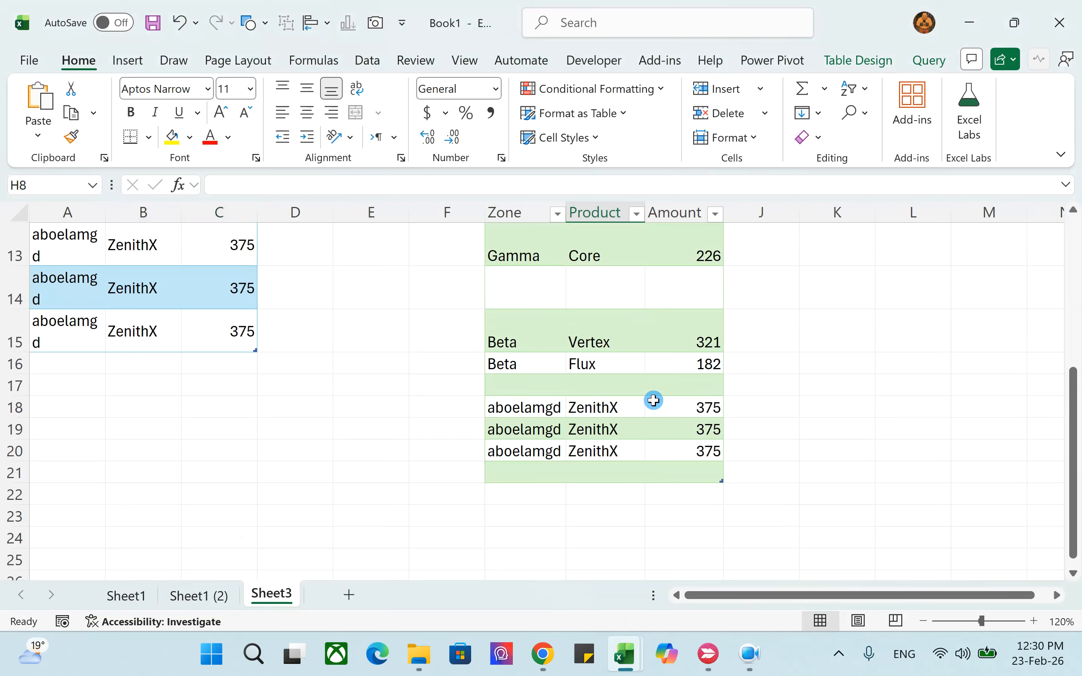
# Center the data rows of the loaded table horizontally and vertically, starting from cell G3.
pyautogui.scroll(4, 653, 400)
pyautogui.moveTo(529, 285); pyautogui.dragTo(699, 535)
pyautogui.click(307, 113)
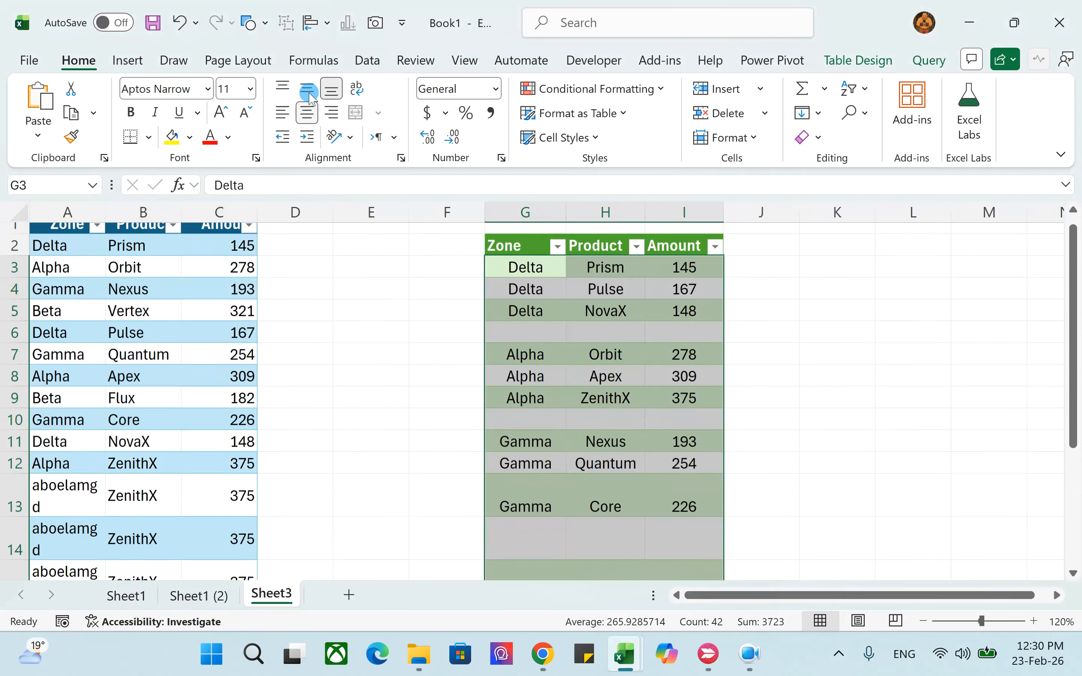
pyautogui.scroll(-3, 579, 389)
# Check the blank separator rows 14 and 17 and the new zone's rows in the refreshed table.
pyautogui.click(543, 355)
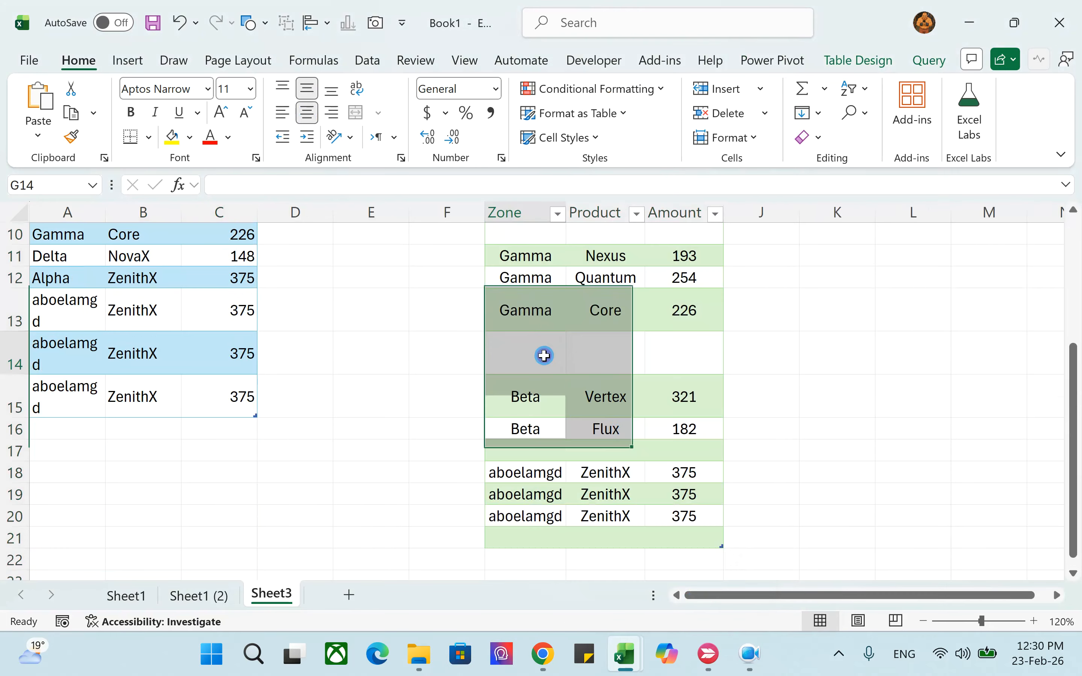
pyautogui.moveTo(543, 355); pyautogui.dragTo(707, 365)
pyautogui.moveTo(522, 453); pyautogui.dragTo(714, 451)
pyautogui.moveTo(536, 475); pyautogui.dragTo(698, 521)
pyautogui.click(628, 371)
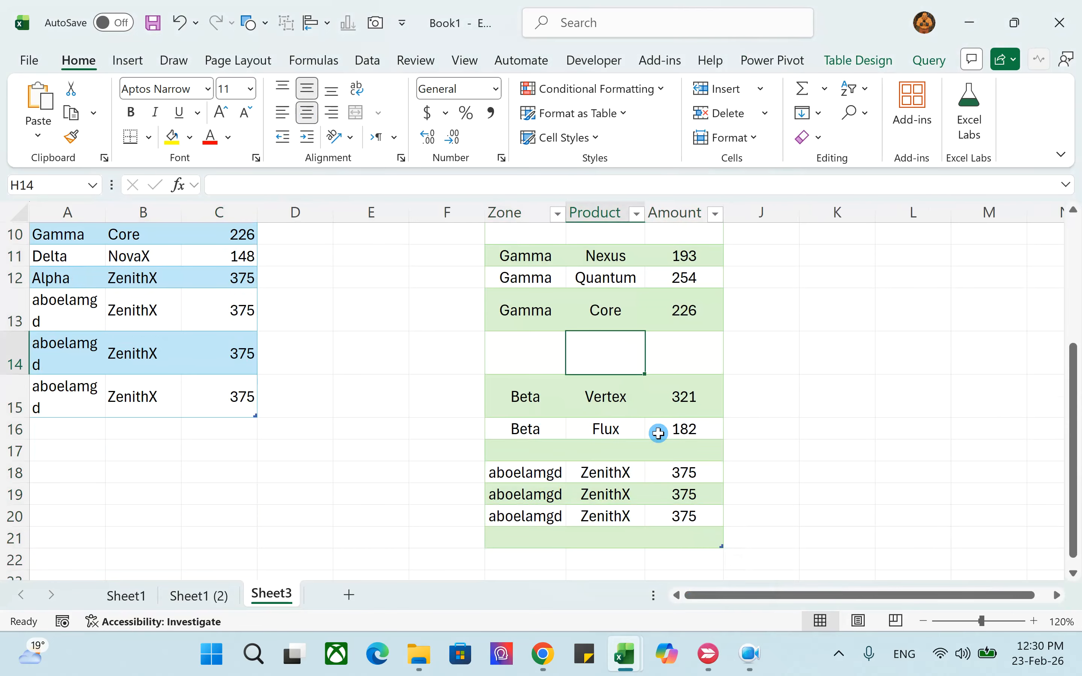
pyautogui.click(748, 665)
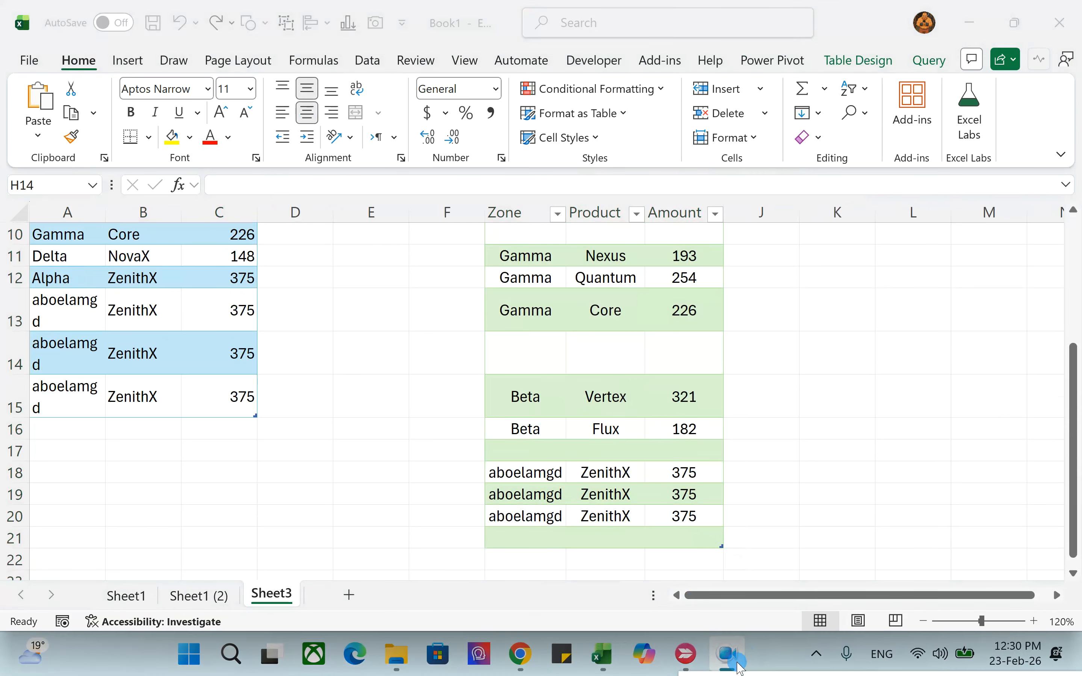
pyautogui.click(728, 664)
pyautogui.click(731, 657)
pyautogui.click(730, 657)
pyautogui.click(734, 657)
pyautogui.click(737, 662)
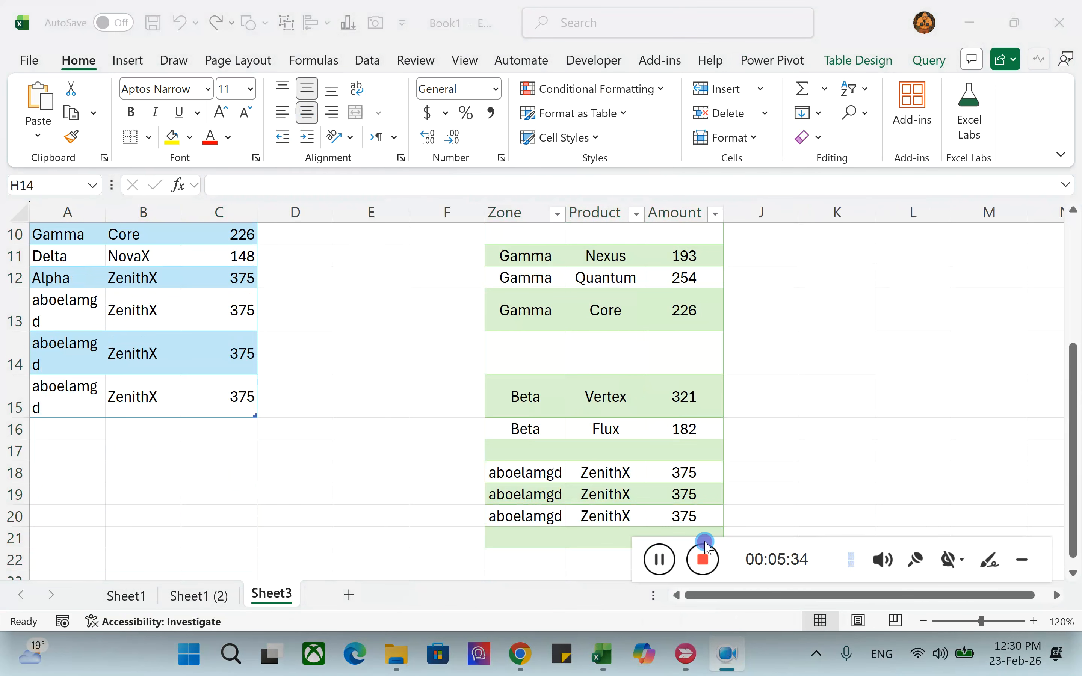